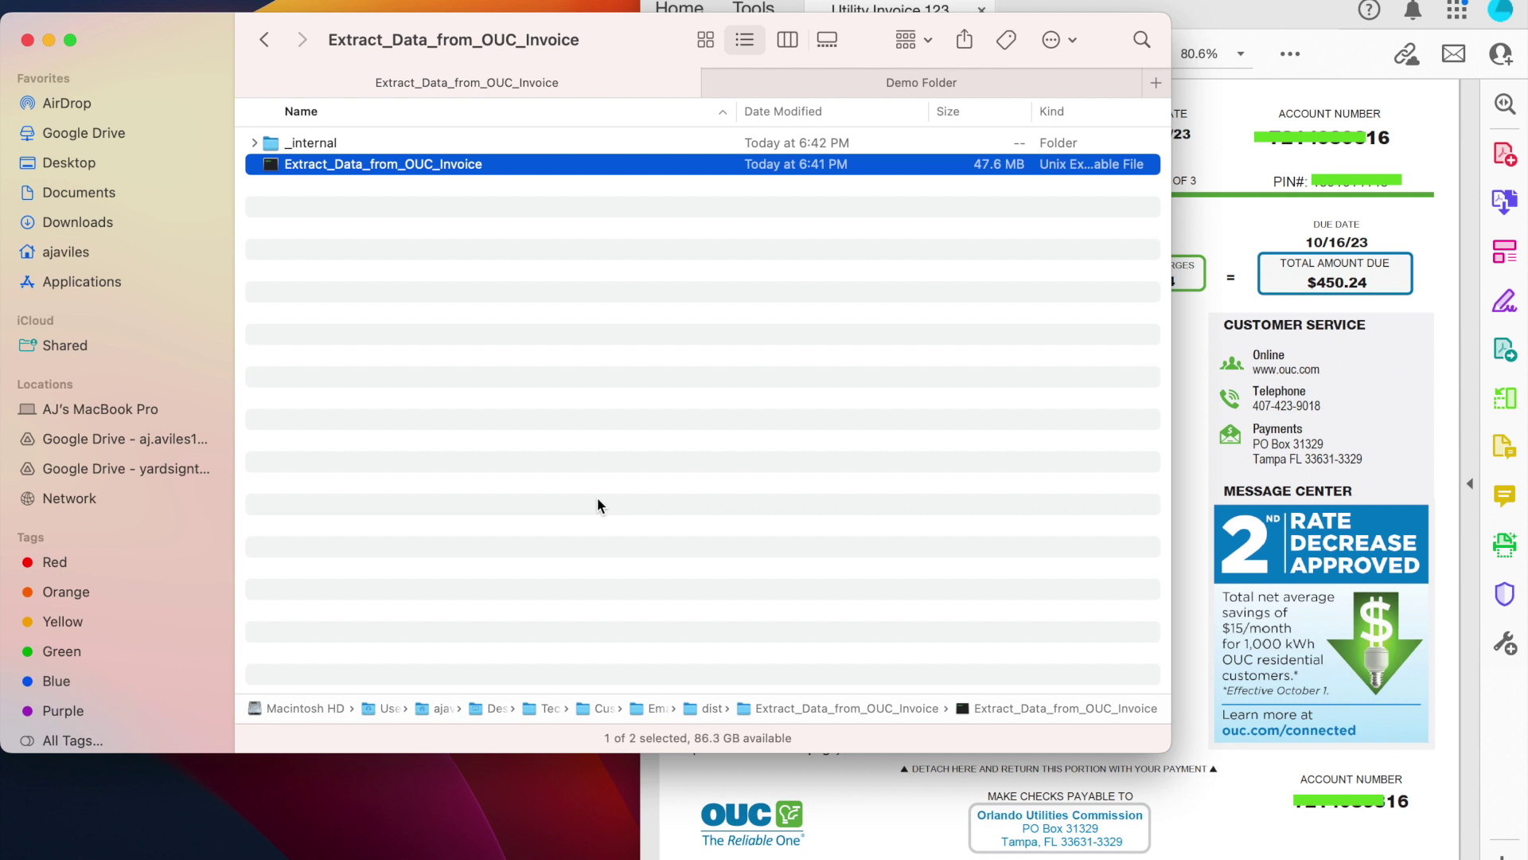
# Launch Extract_Data_from_OUC_Invoice and load Utility Invoice 123.pdf from Demo Folder
pyautogui.doubleClick(497, 169)
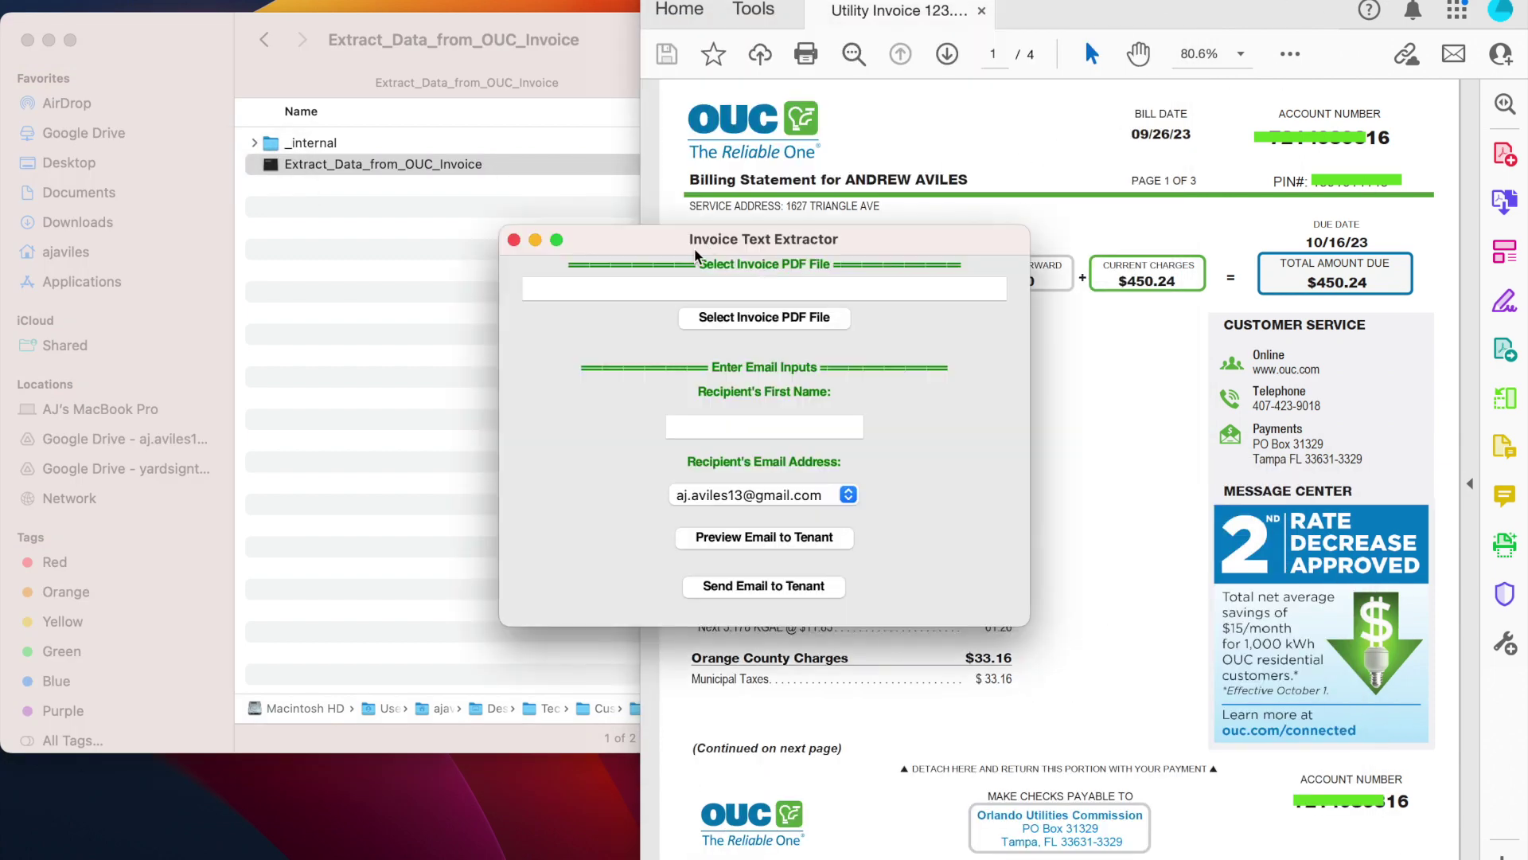
pyautogui.click(763, 318)
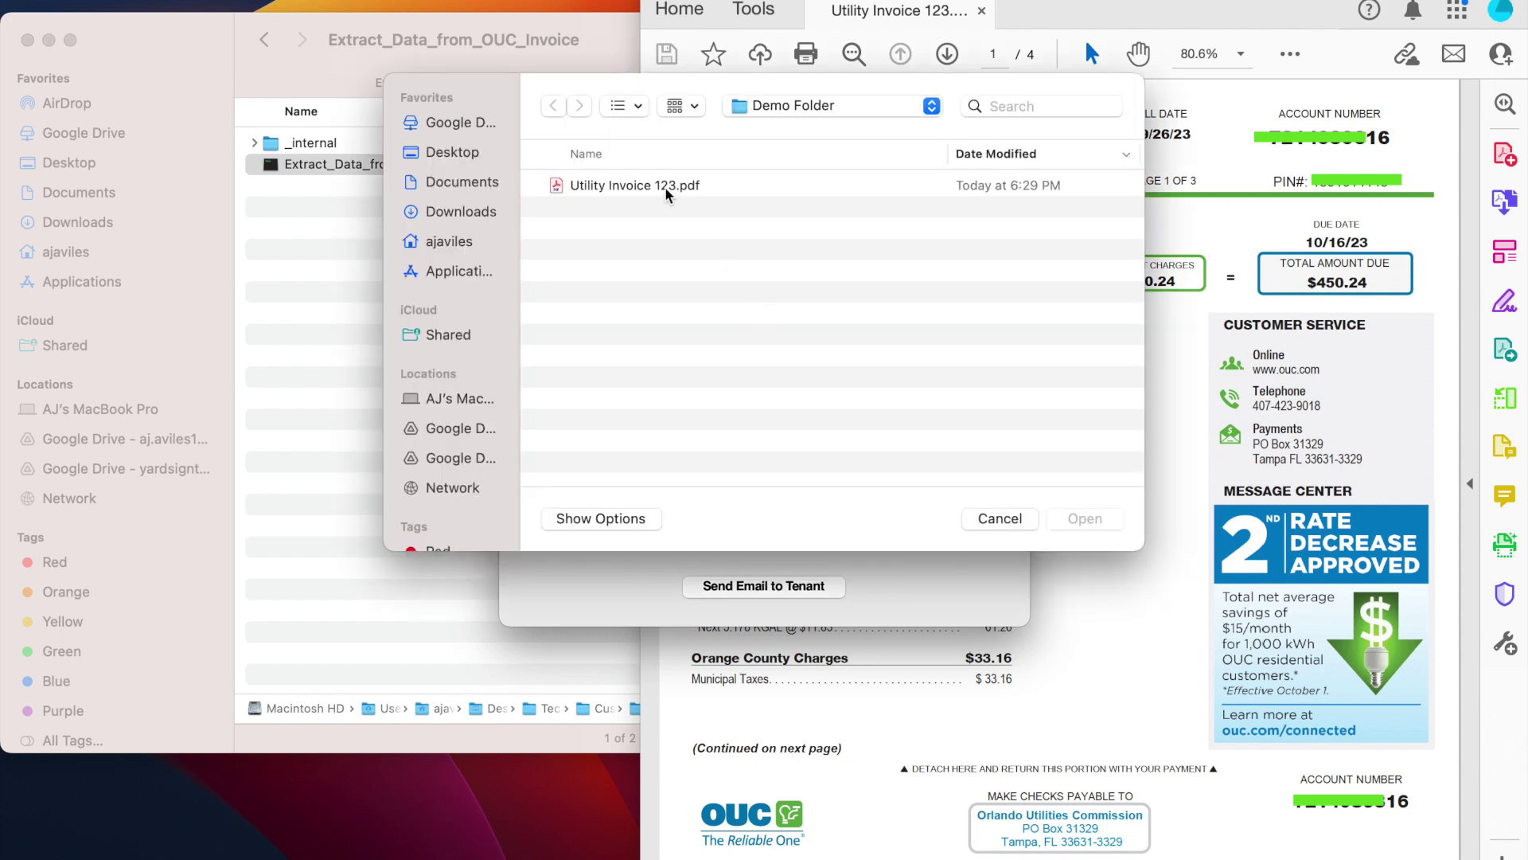
pyautogui.doubleClick(664, 186)
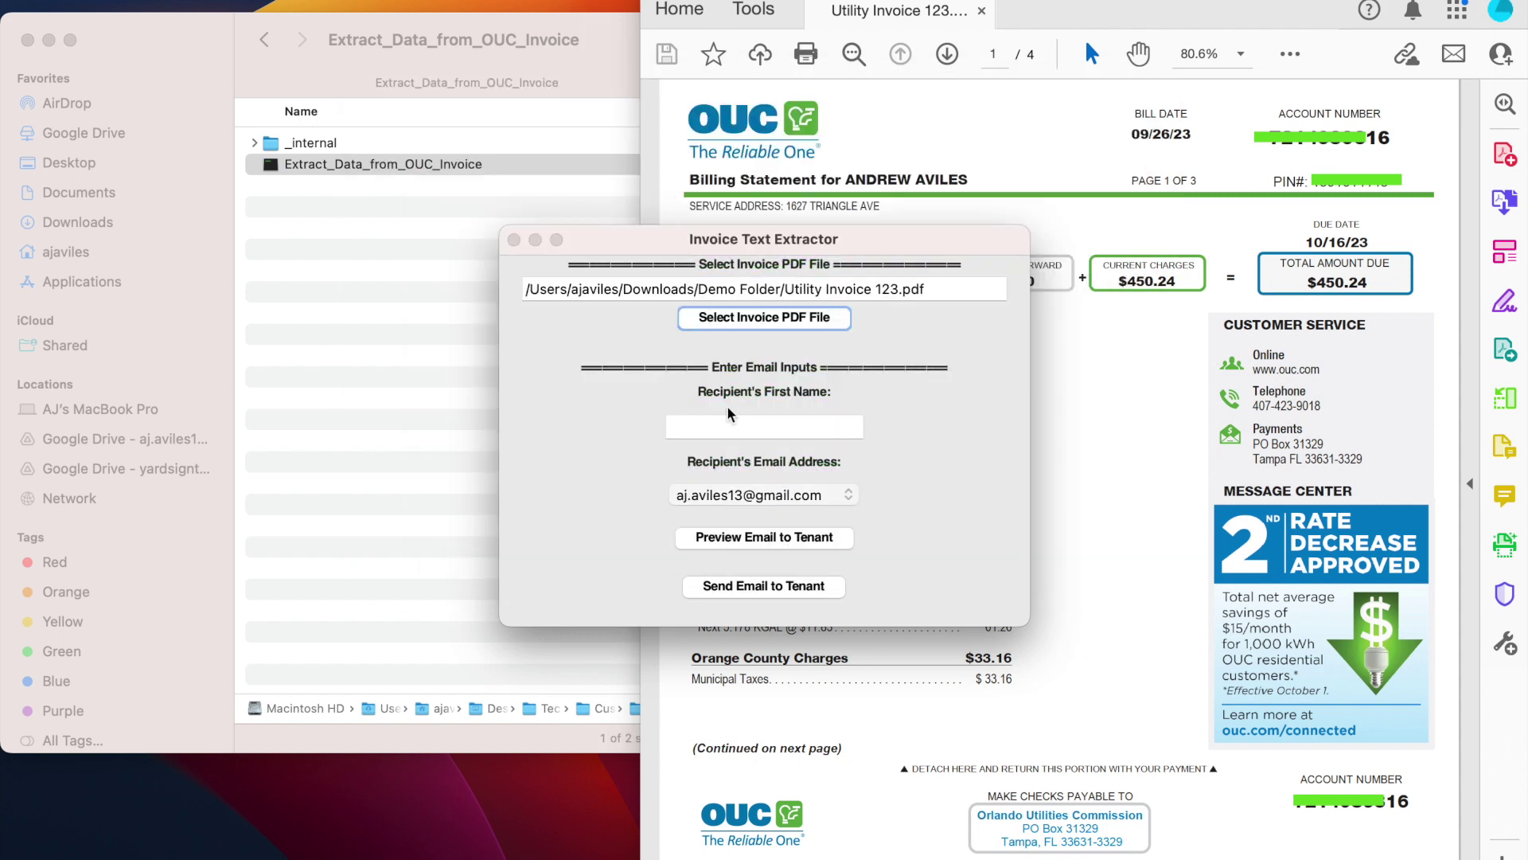
# Enter the tenant's first name and choose the tenant's email address as recipient
pyautogui.click(724, 432)
pyautogui.write('Josh')
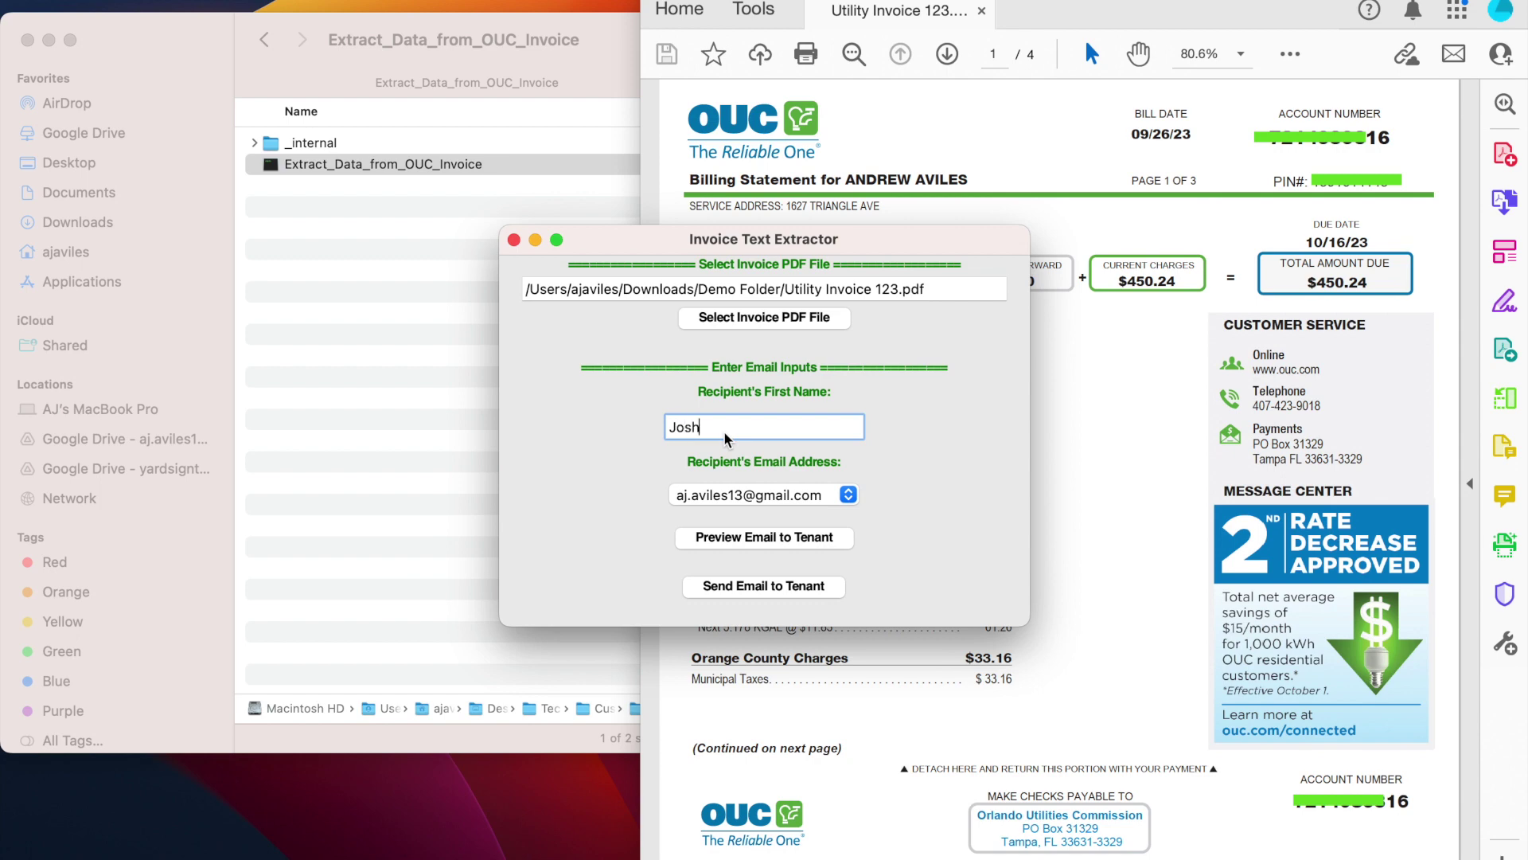
pyautogui.click(751, 494)
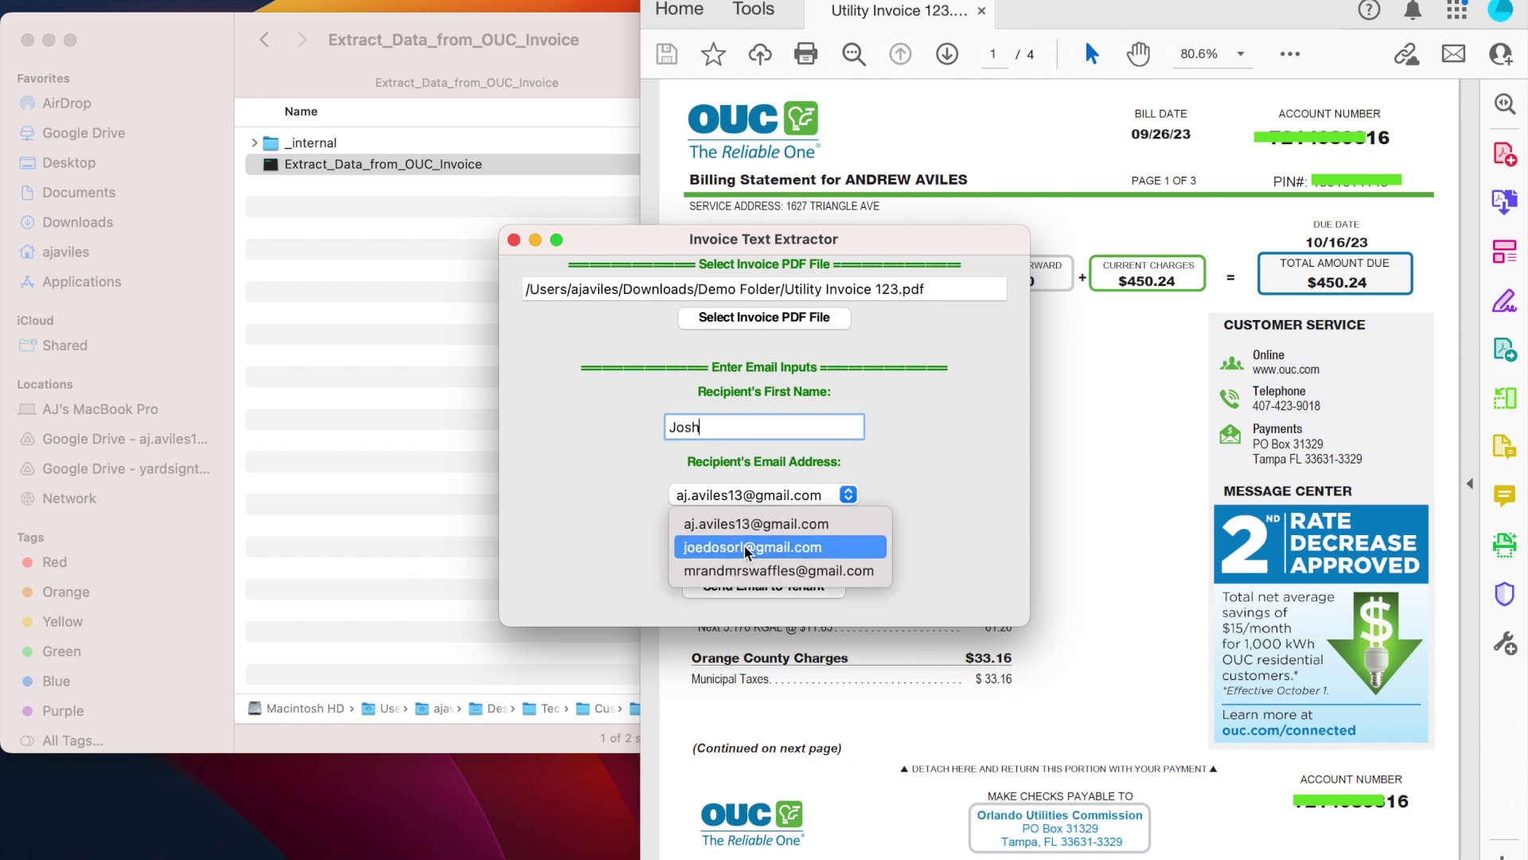
pyautogui.click(748, 570)
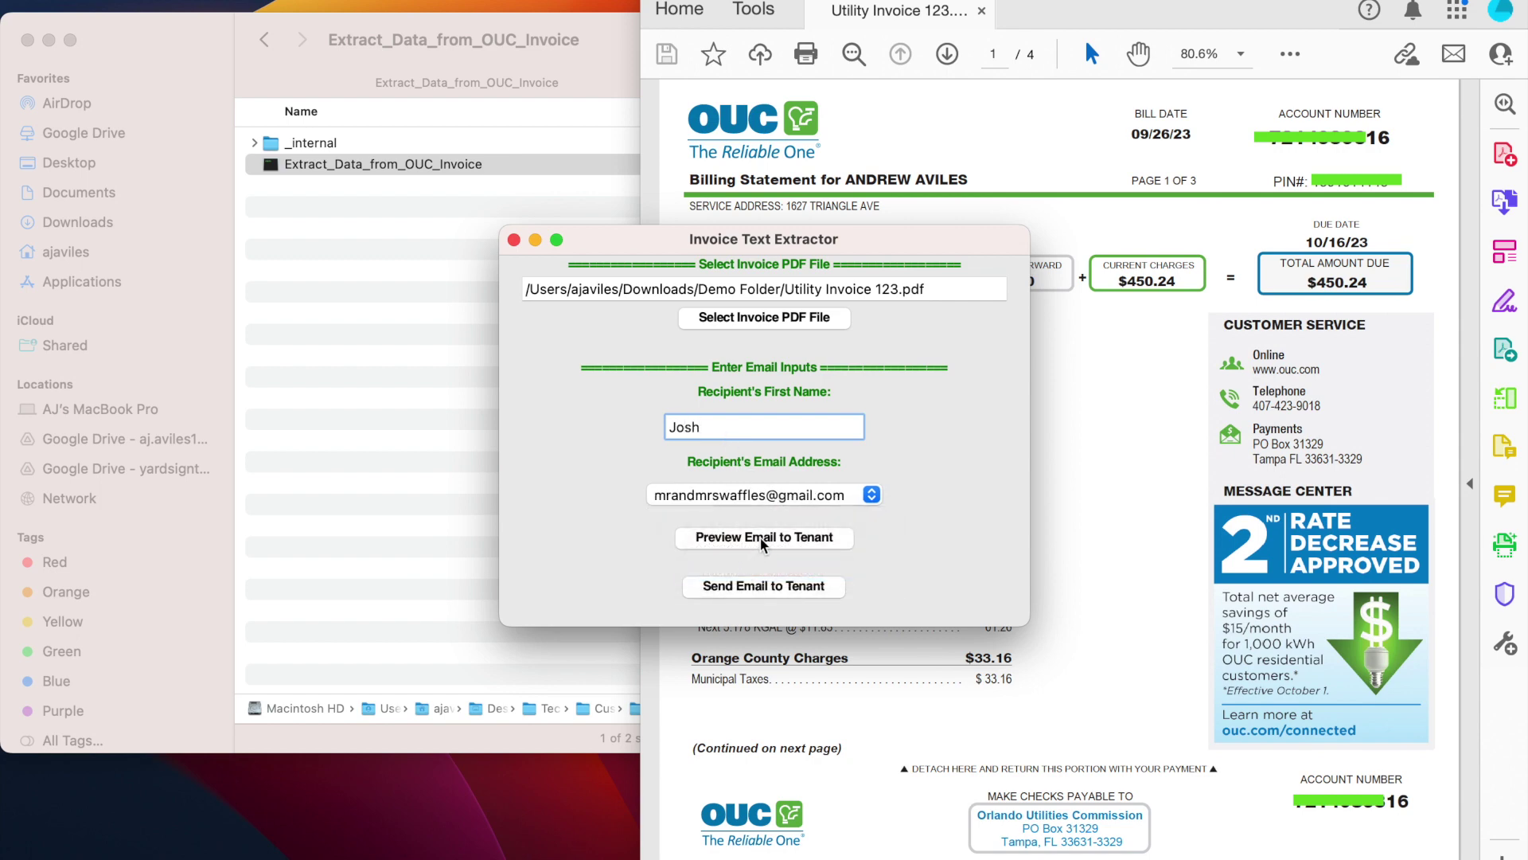
# Preview the September payment-summary email, send it to the tenant, and dismiss the confirmation
pyautogui.click(761, 540)
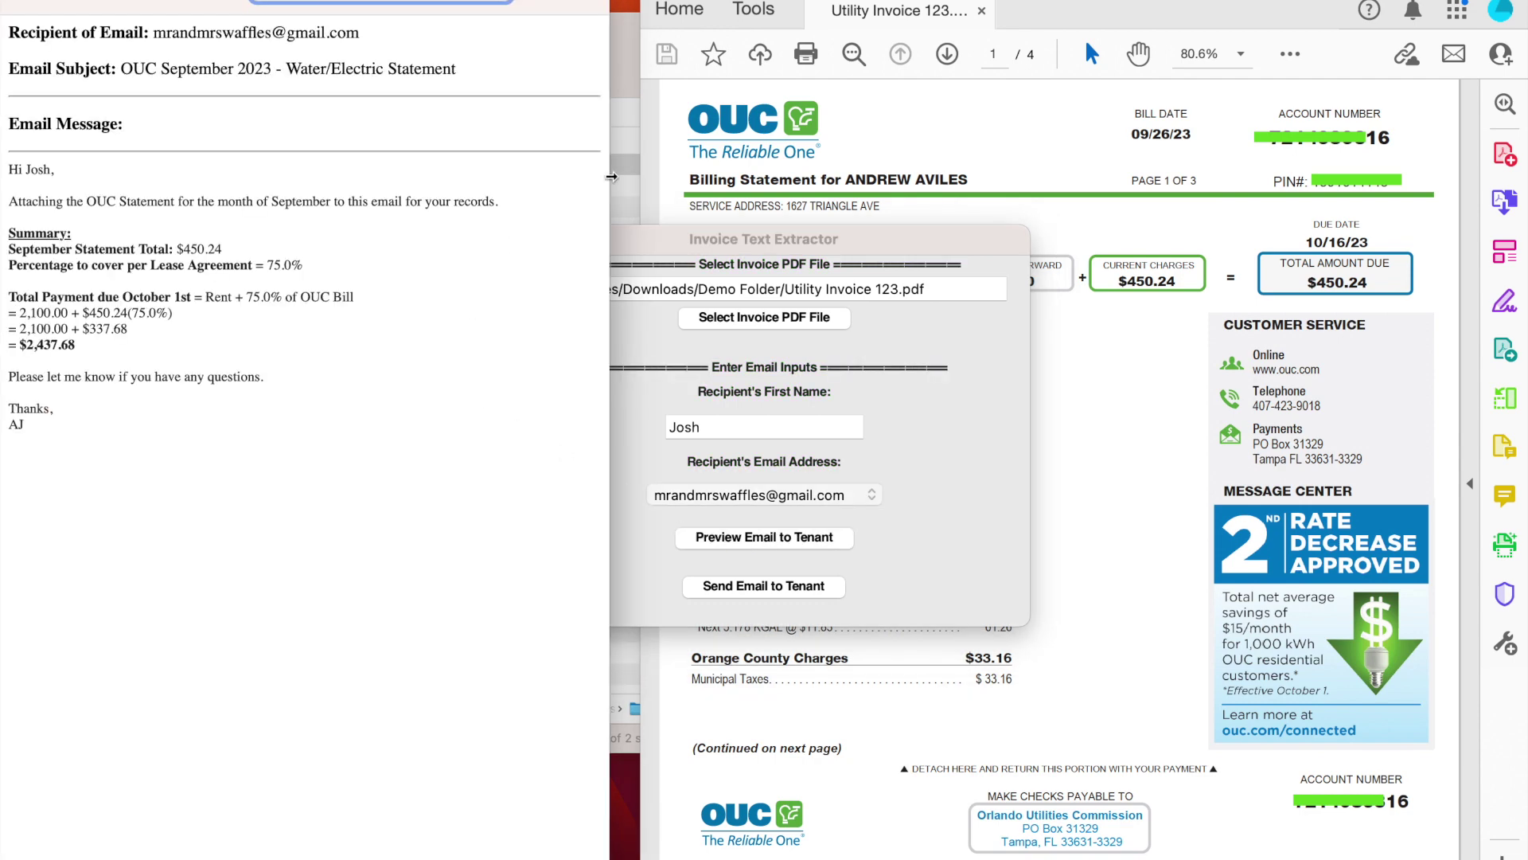
pyautogui.moveTo(697, 230); pyautogui.dragTo(667, 190)
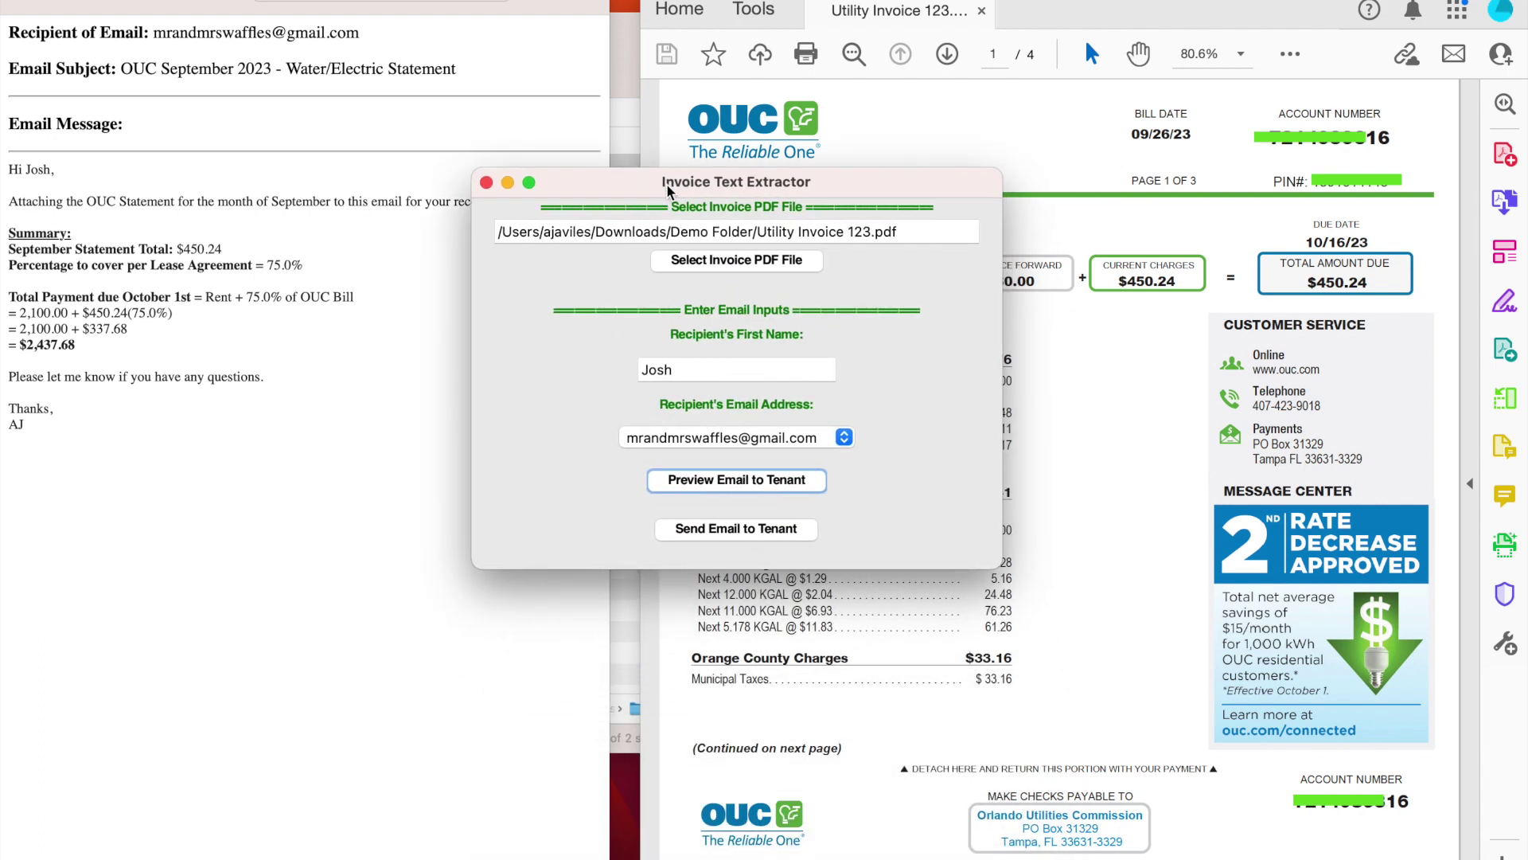
pyautogui.click(704, 528)
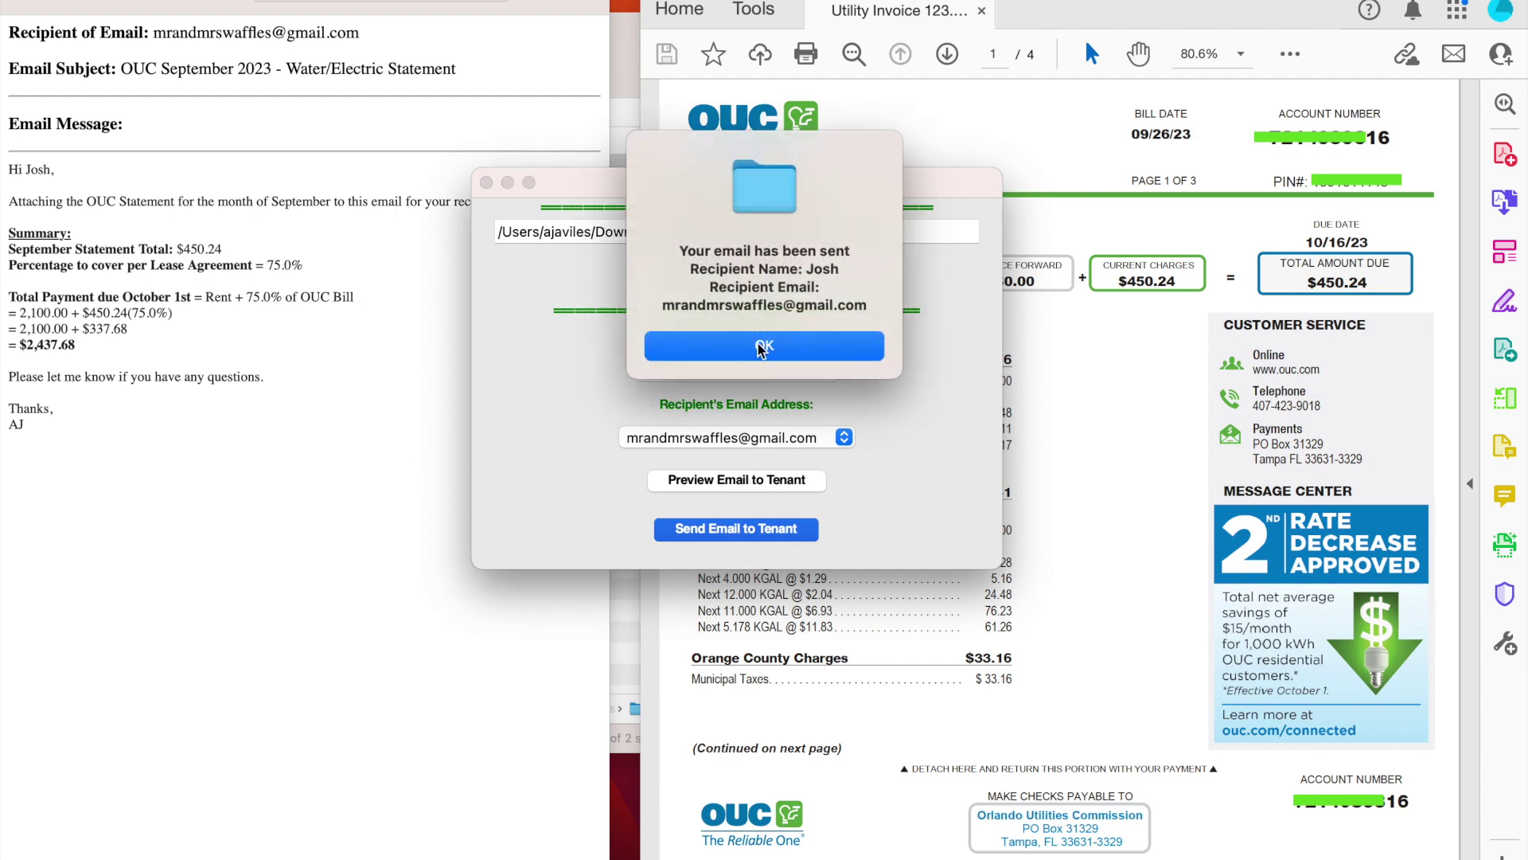
pyautogui.click(760, 348)
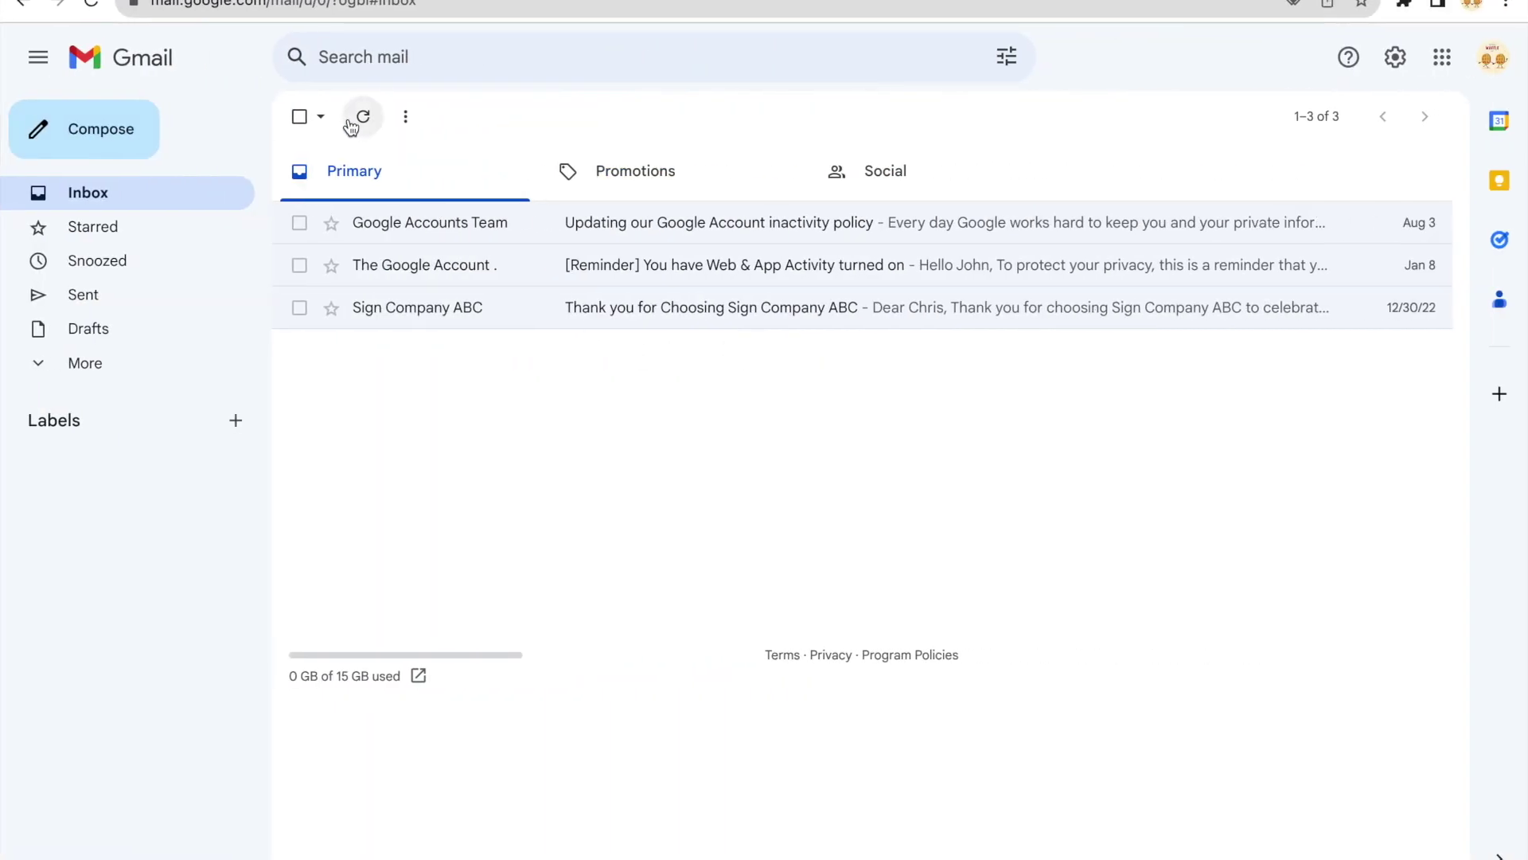
# Refresh Gmail, open the OUC September 2023 email, view its PDF attachment, then return to Inbox
pyautogui.click(358, 120)
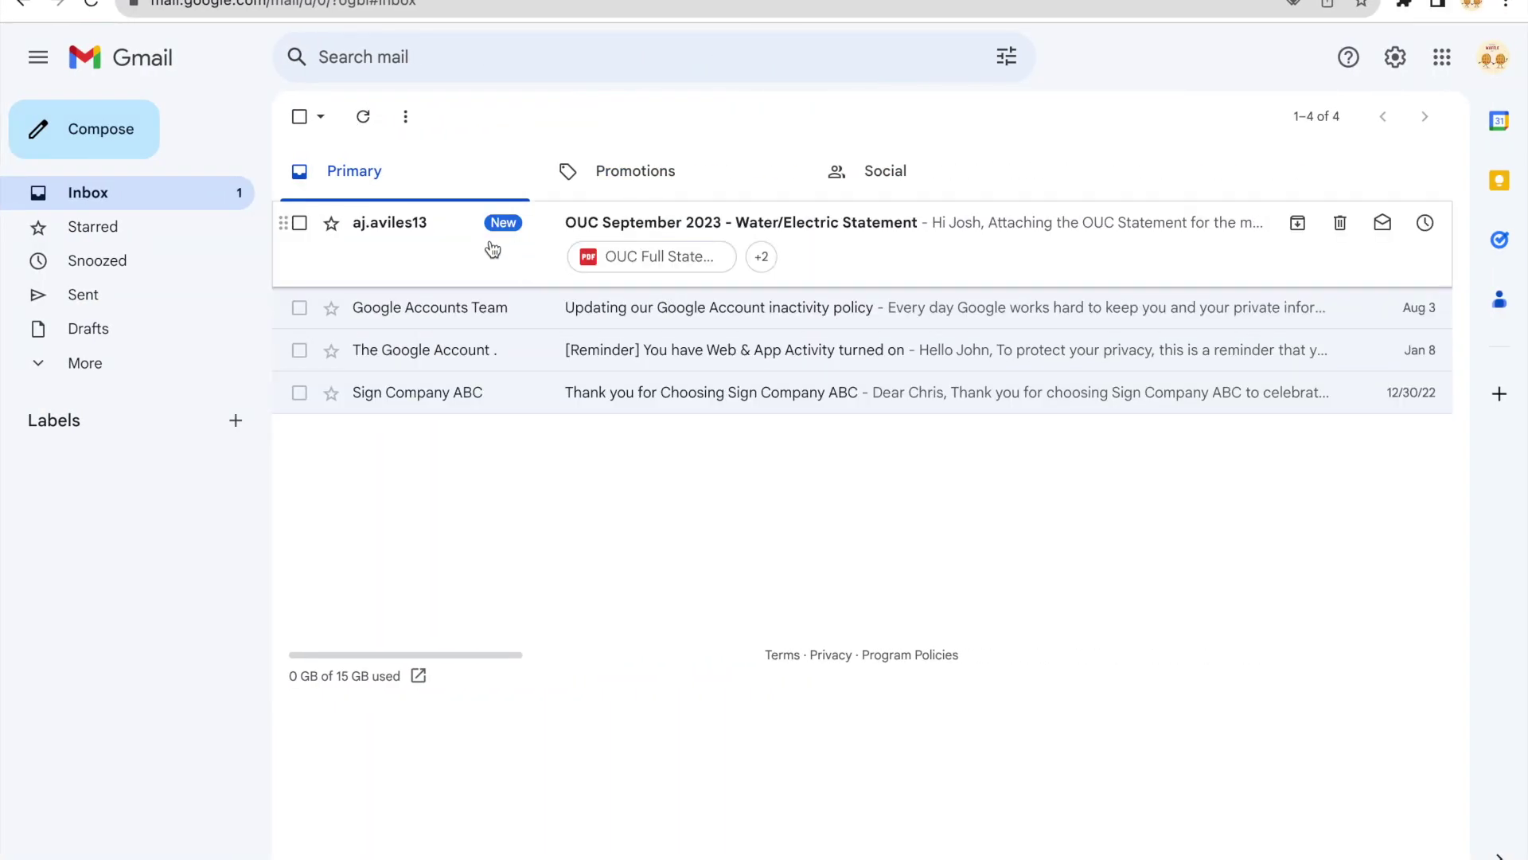
pyautogui.click(490, 247)
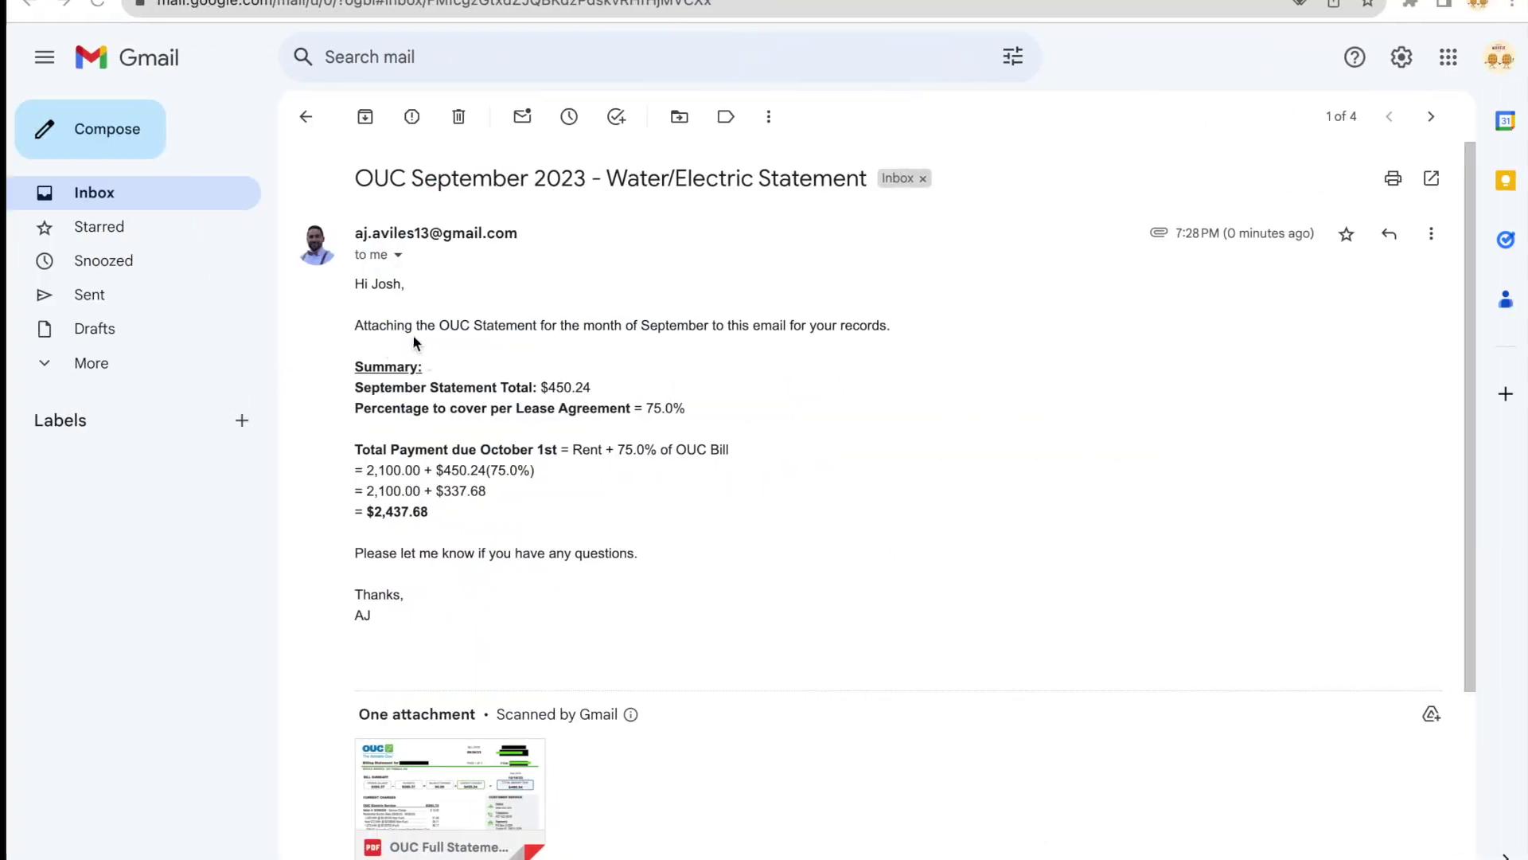
pyautogui.scroll(-1, 433, 518)
pyautogui.click(430, 629)
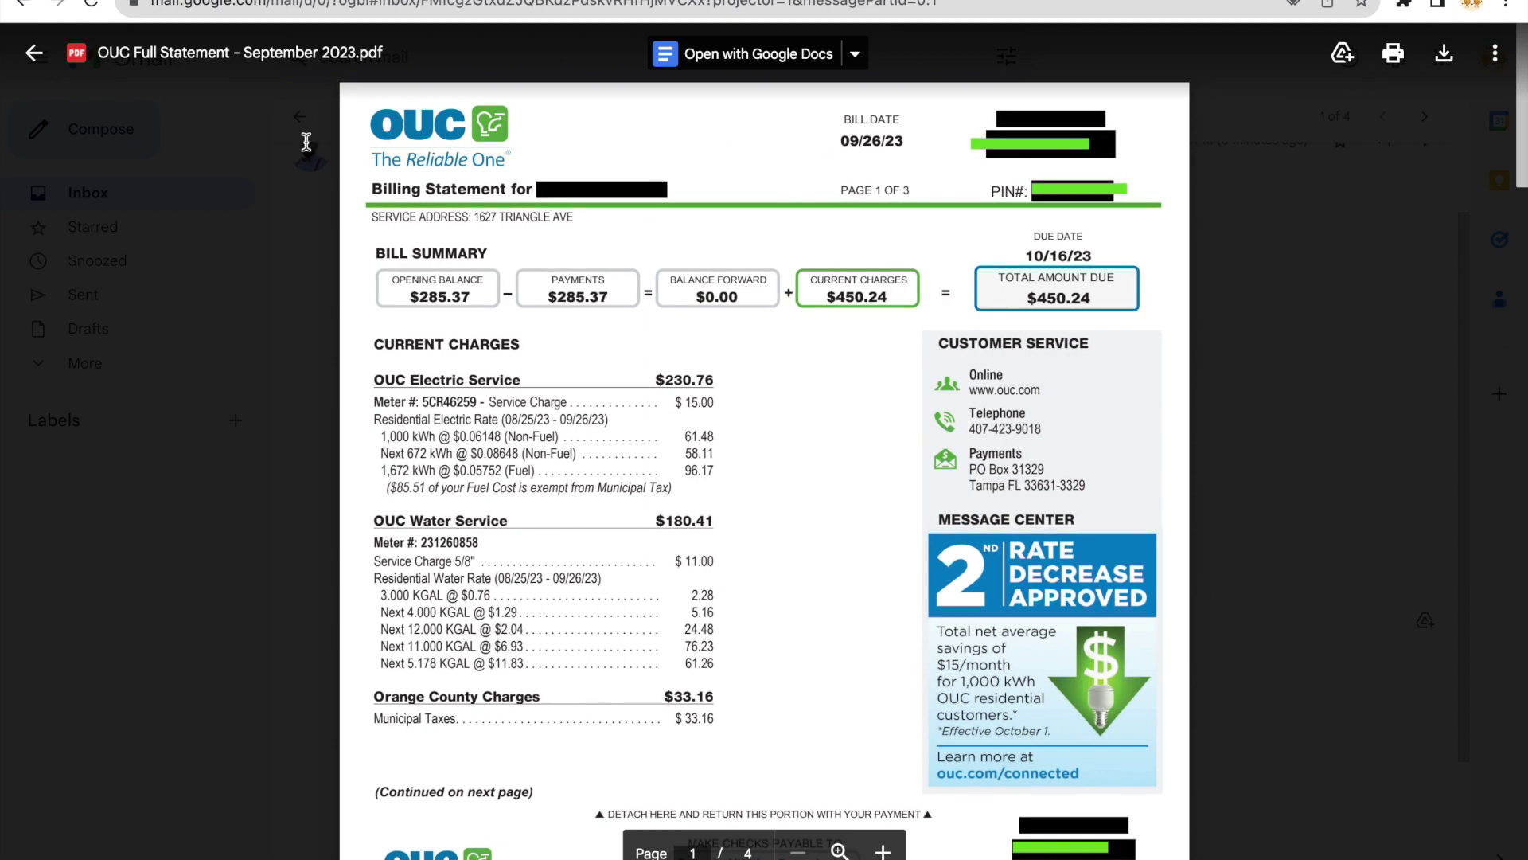
pyautogui.click(34, 53)
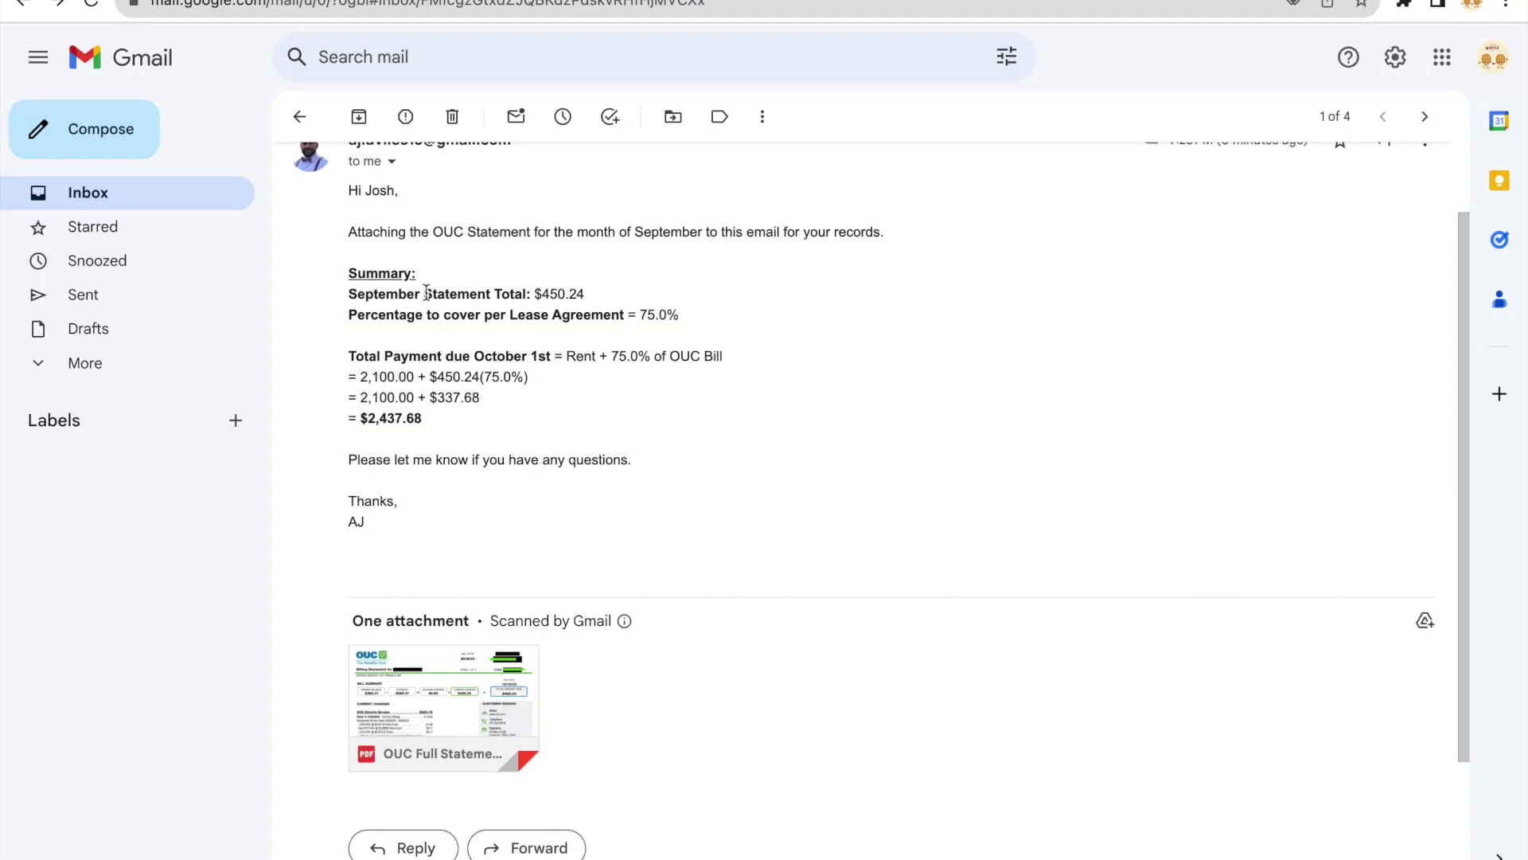
pyautogui.click(181, 192)
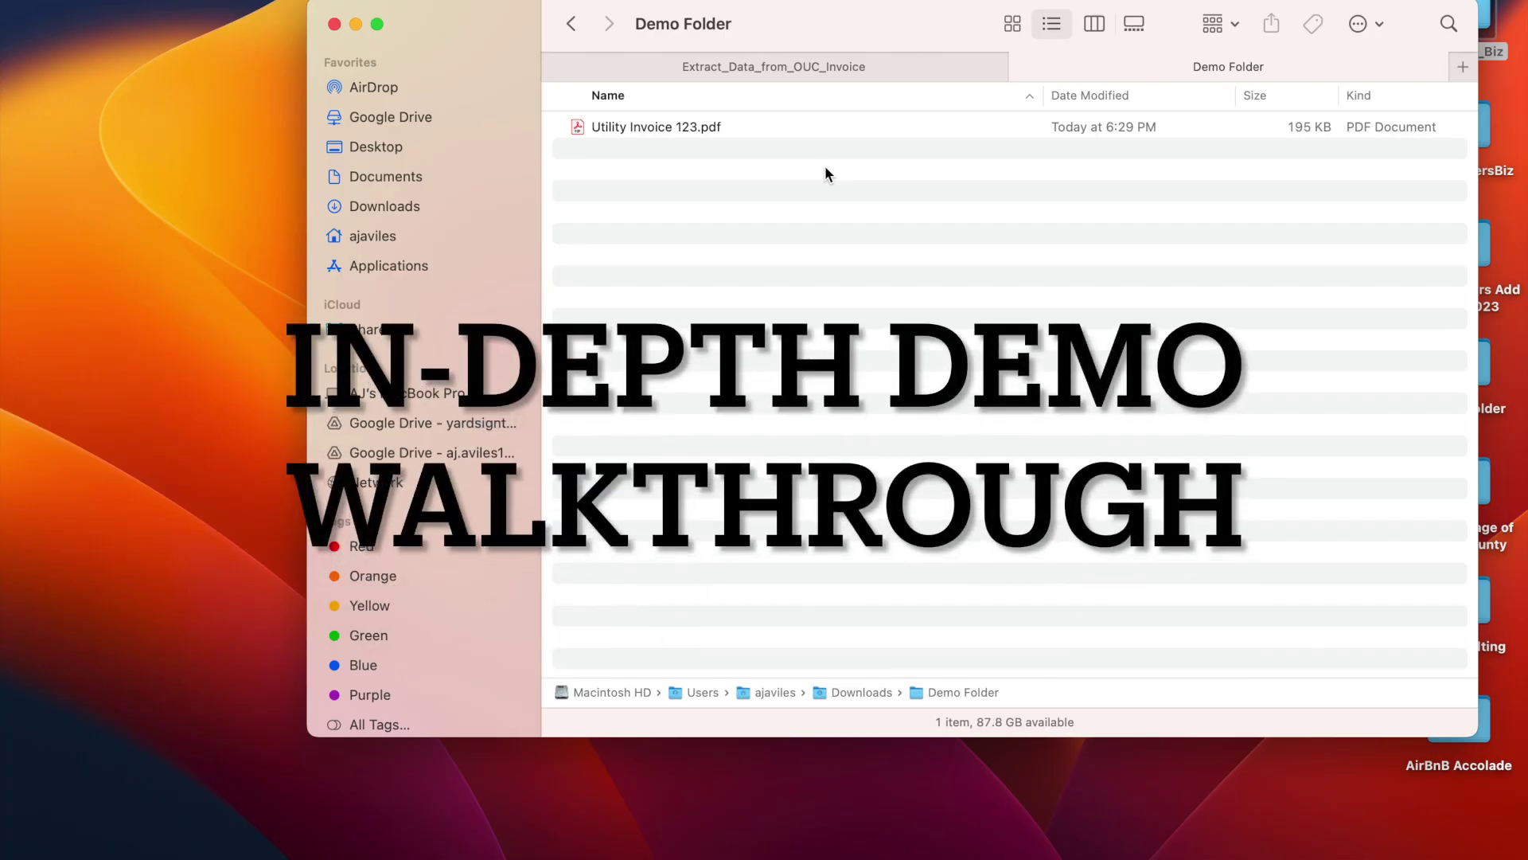
# Open Utility Invoice 123.pdf, check the $450.24 total due and 09/26/23 bill date, then minimise it
pyautogui.doubleClick(794, 134)
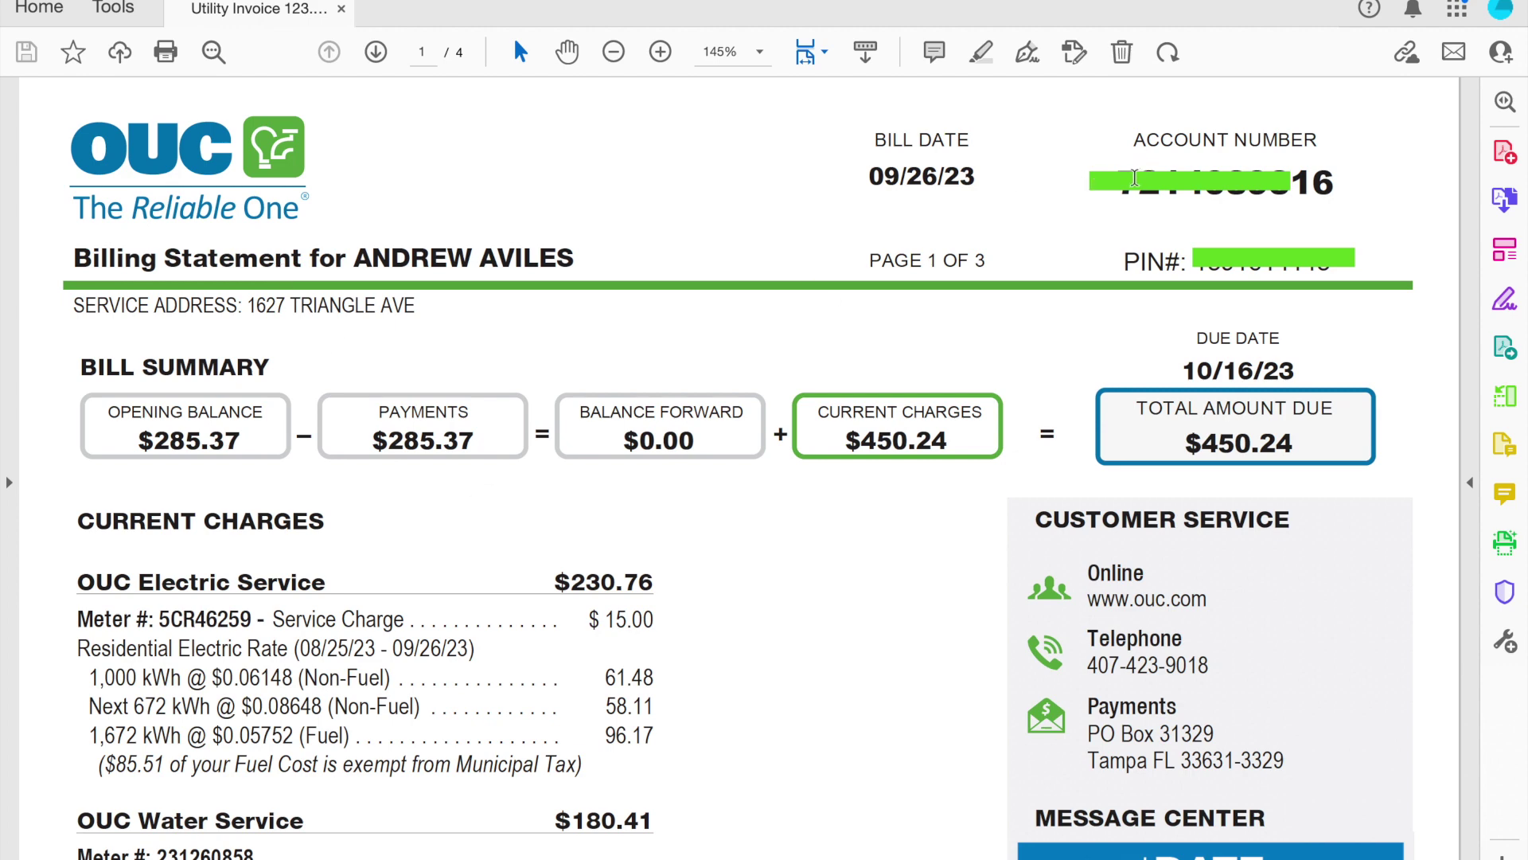
pyautogui.click(1135, 180)
pyautogui.click(1063, 260)
pyautogui.scroll(-1, 768, 580)
pyautogui.moveTo(1185, 417); pyautogui.dragTo(1294, 418)
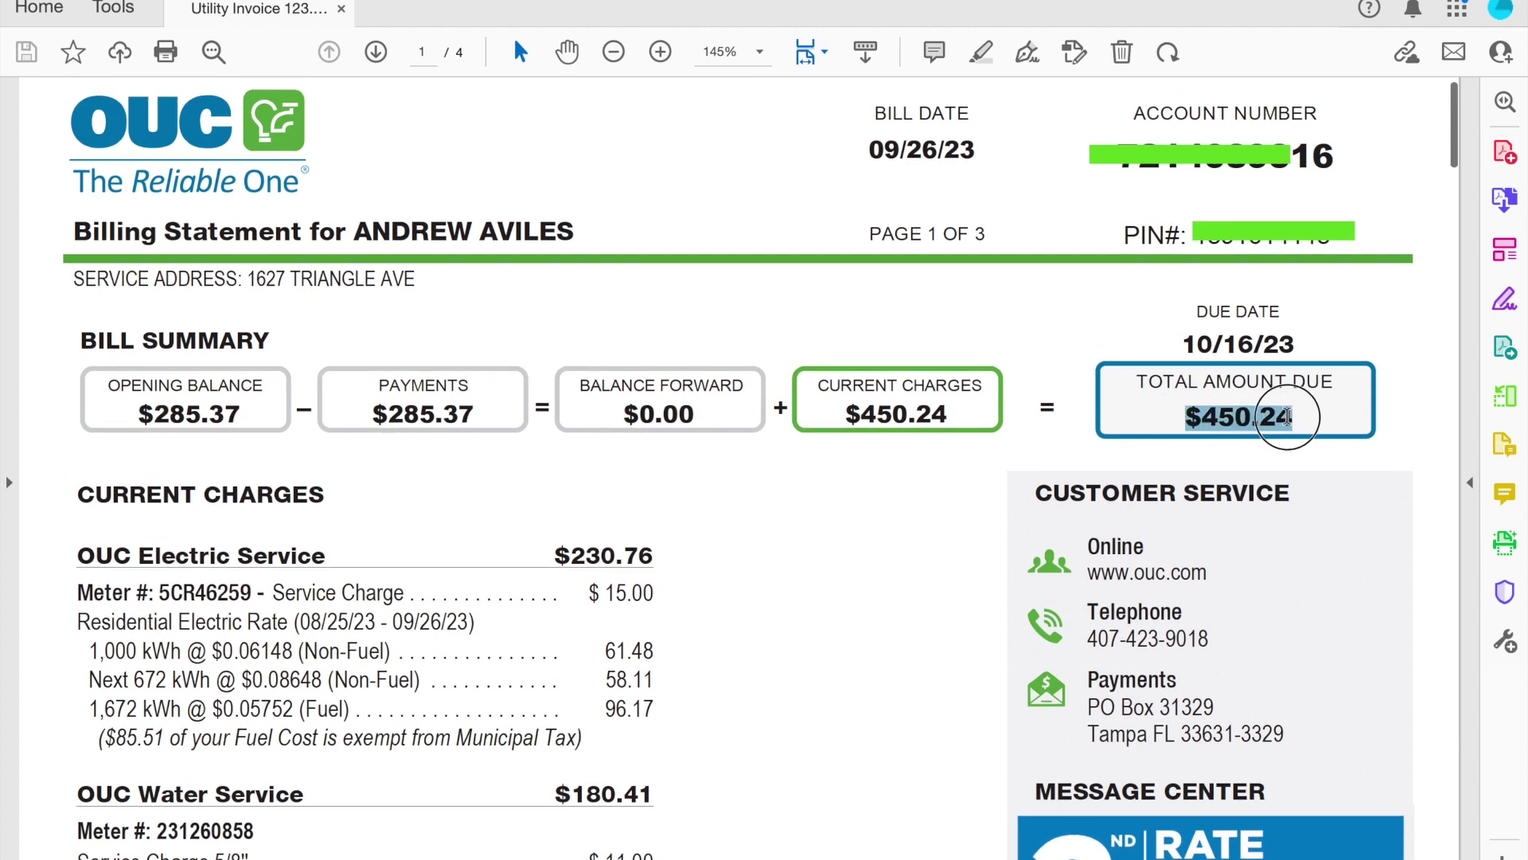
pyautogui.moveTo(869, 151); pyautogui.dragTo(978, 149)
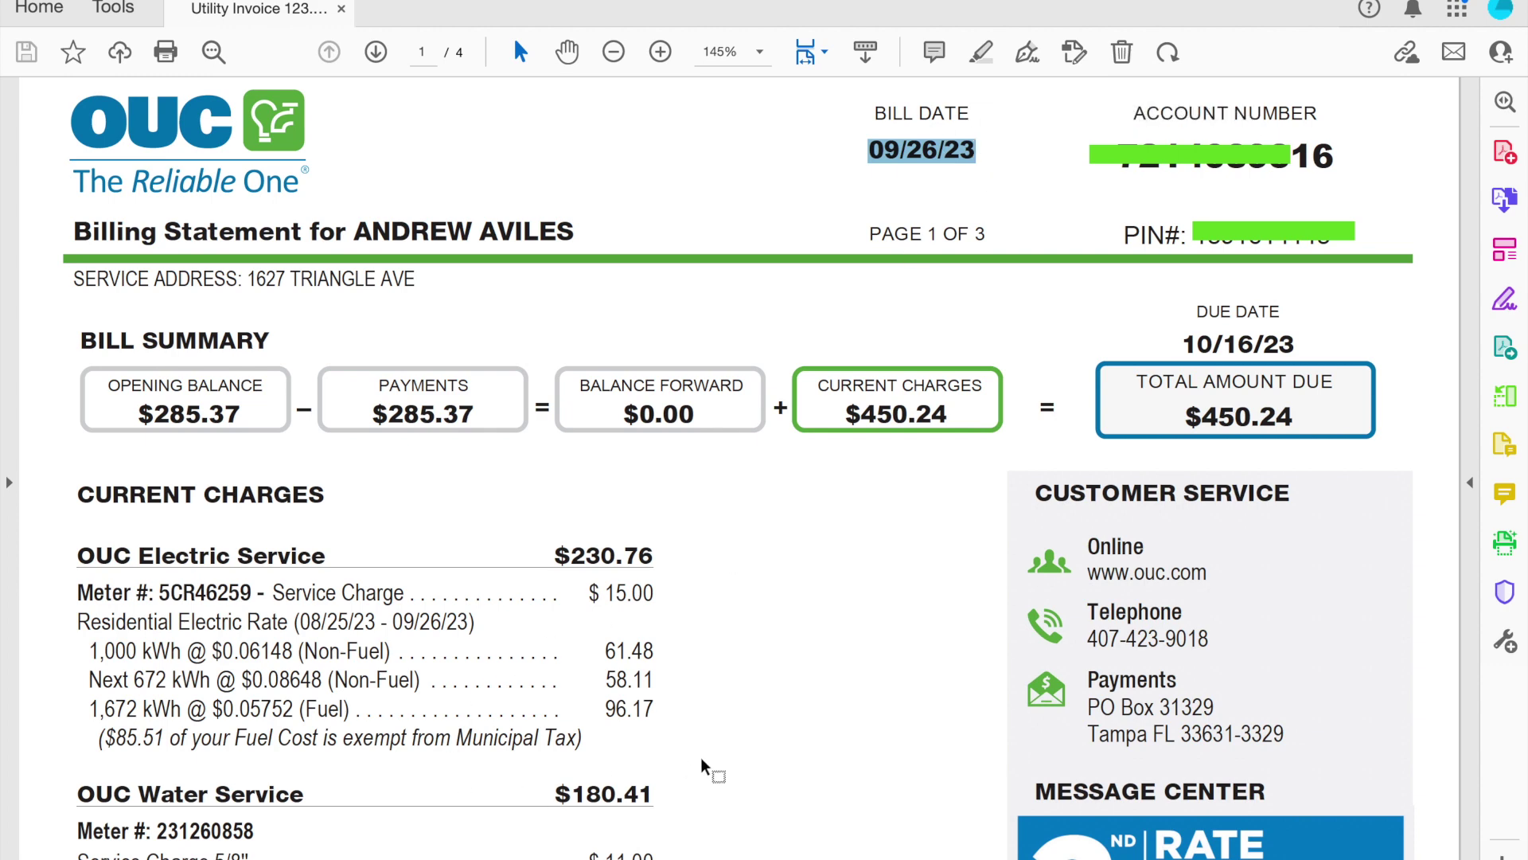
pyautogui.scroll(-1, 784, 716)
pyautogui.scroll(-1, 786, 716)
pyautogui.scroll(2, 786, 716)
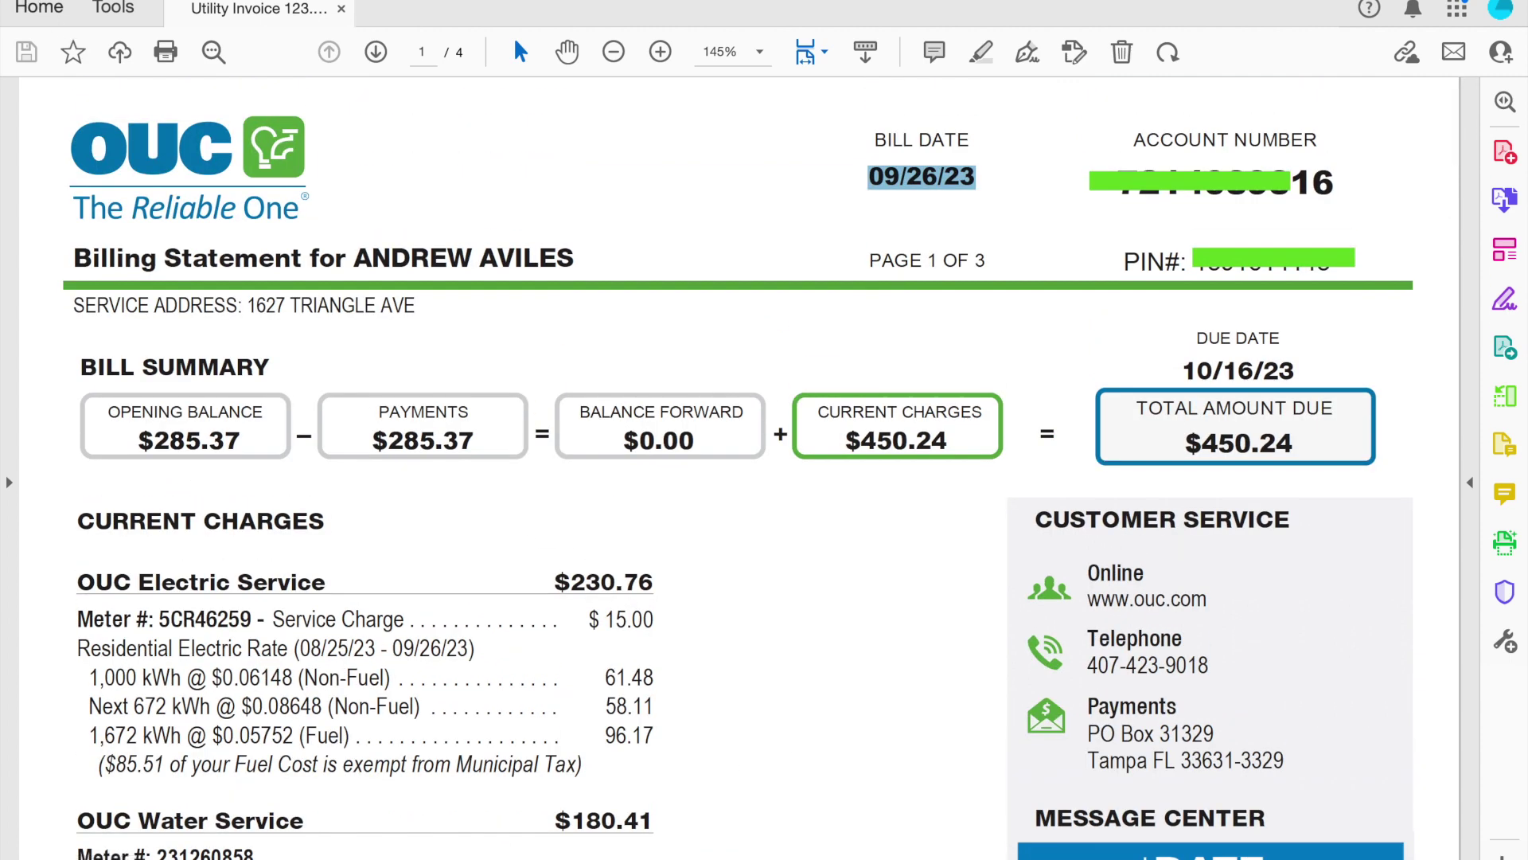
pyautogui.press('super+m')
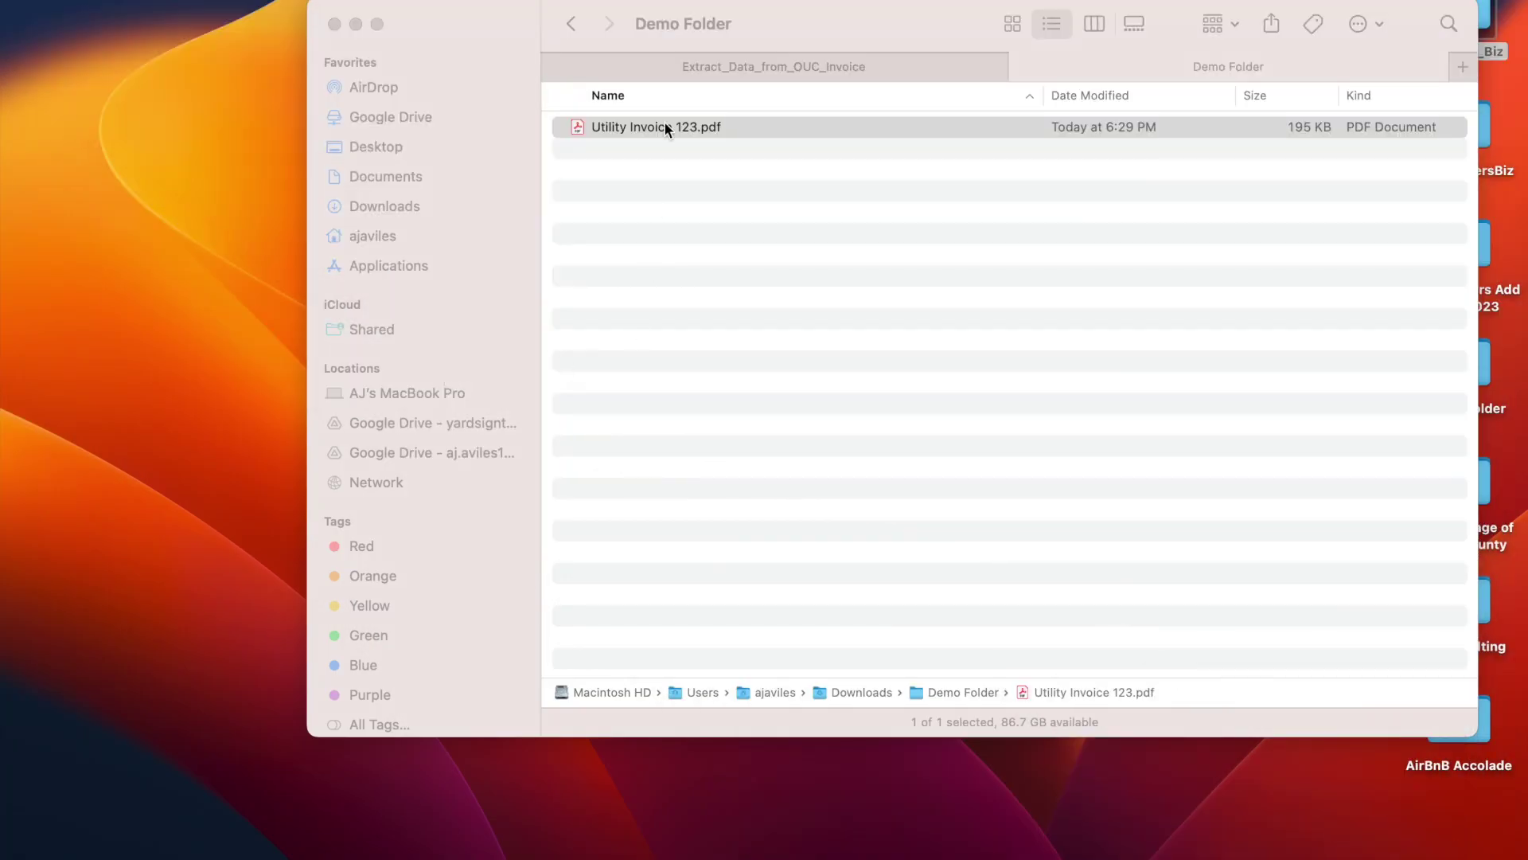
# Relaunch Extract_Data_from_OUC_Invoice from its folder and load Utility Invoice 123.pdf
pyautogui.click(724, 72)
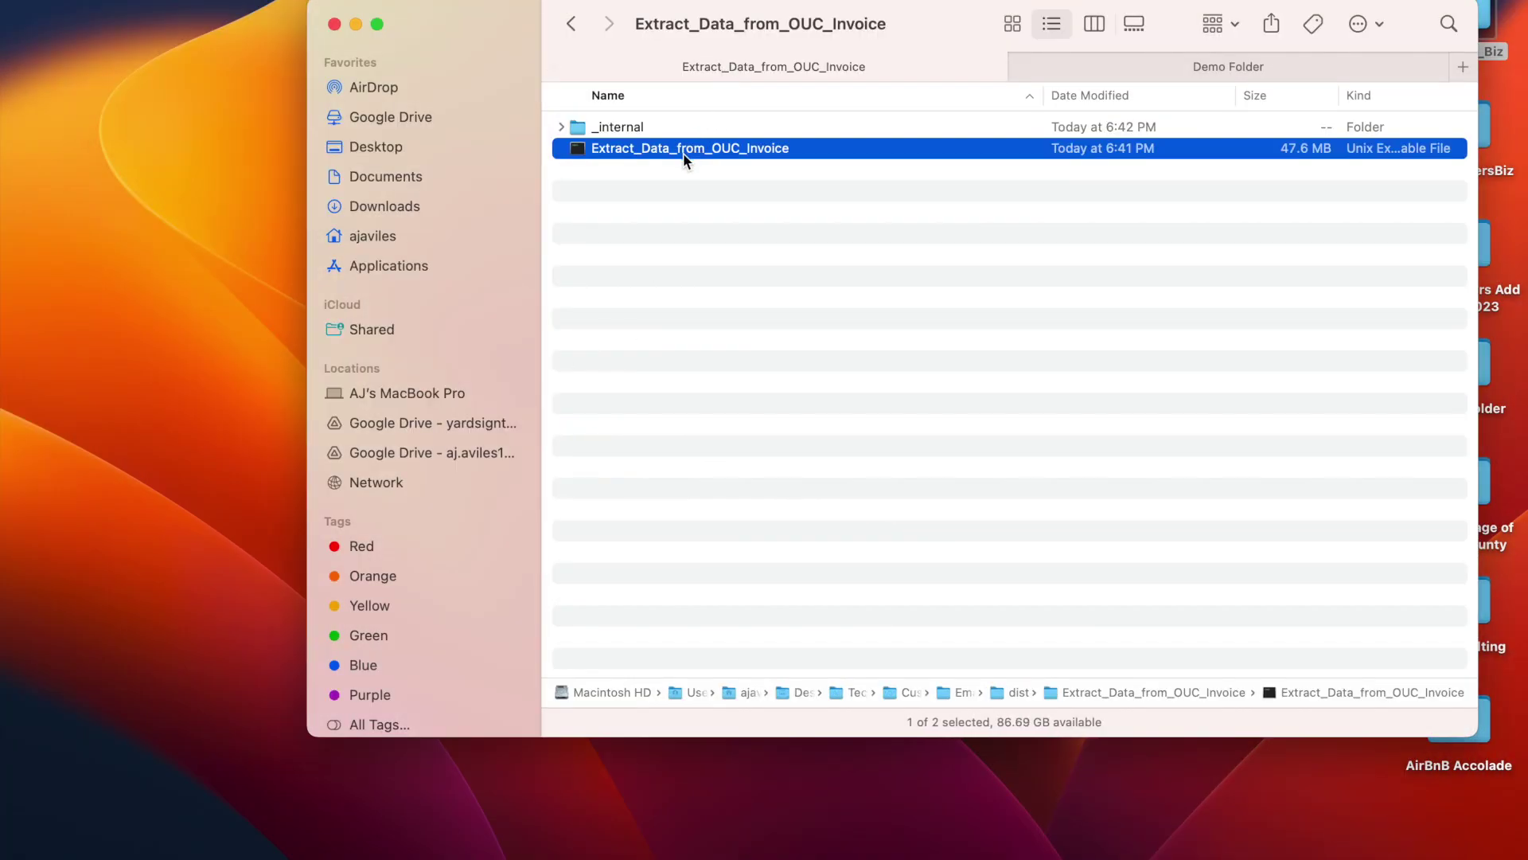
pyautogui.doubleClick(682, 152)
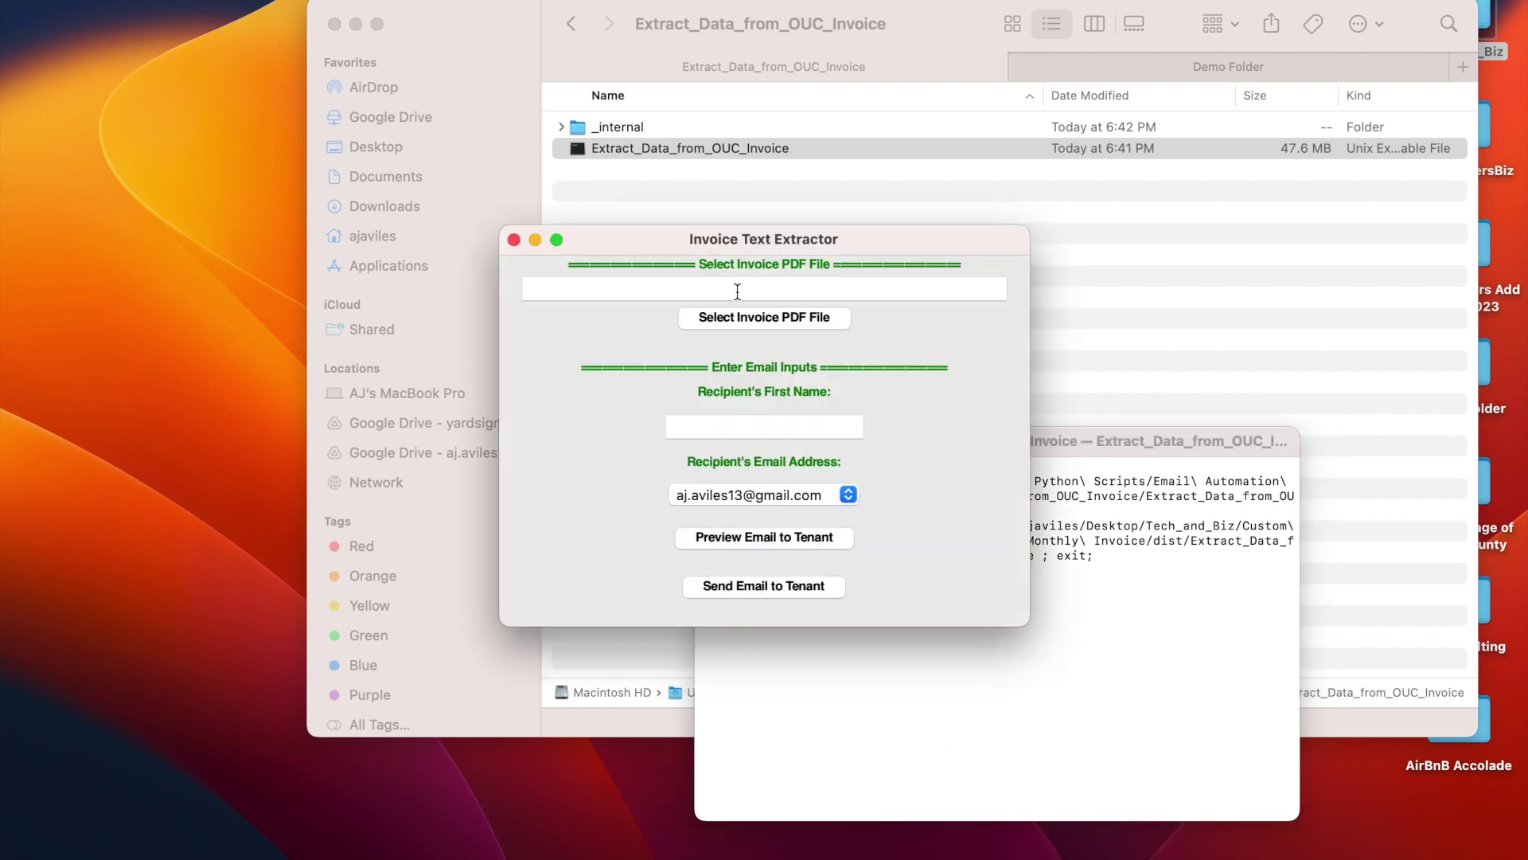
pyautogui.click(761, 321)
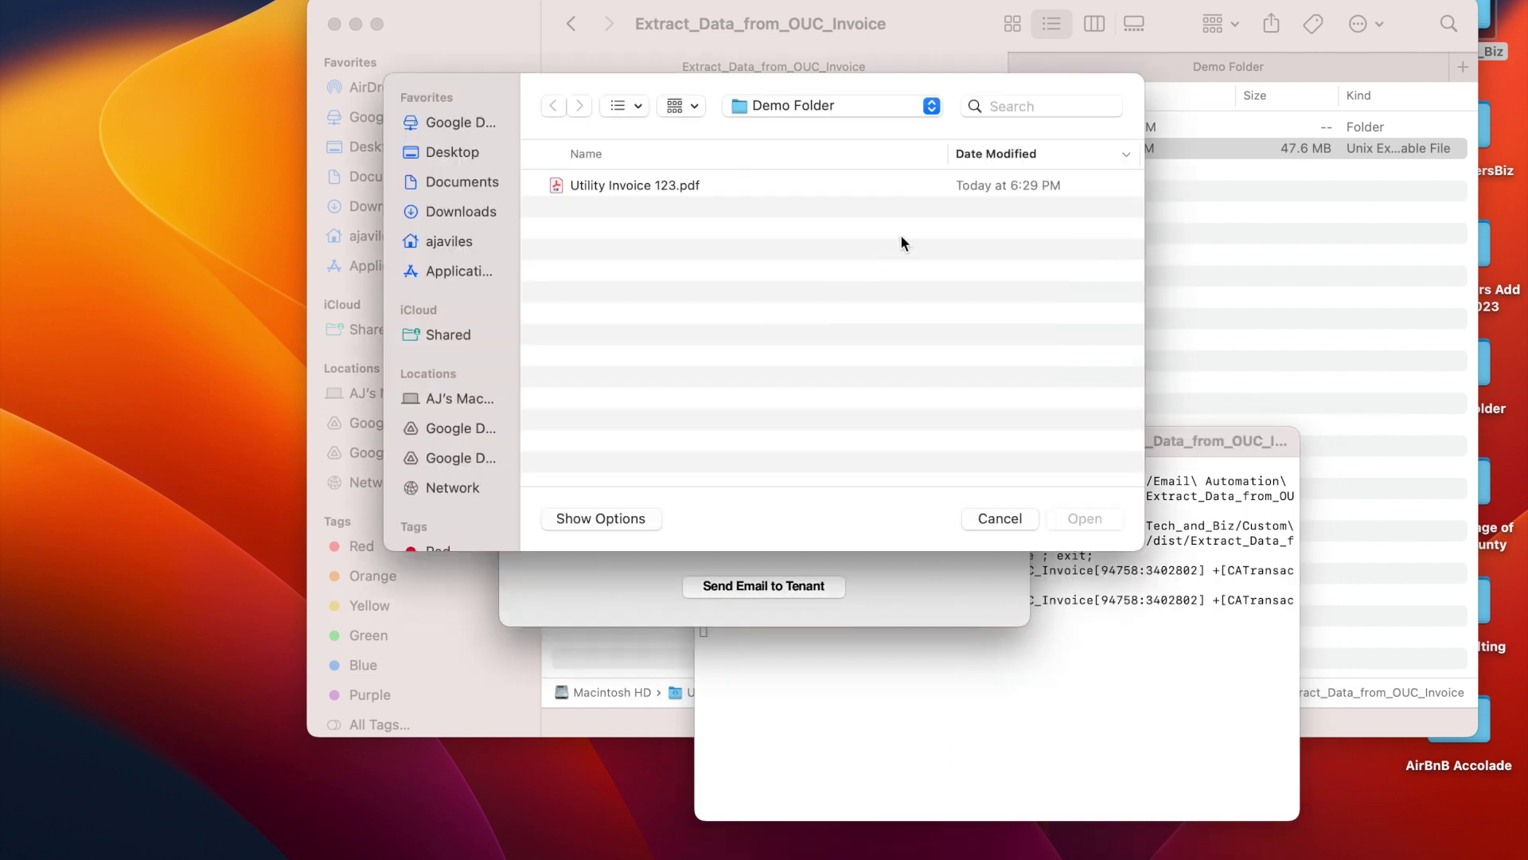
pyautogui.doubleClick(748, 184)
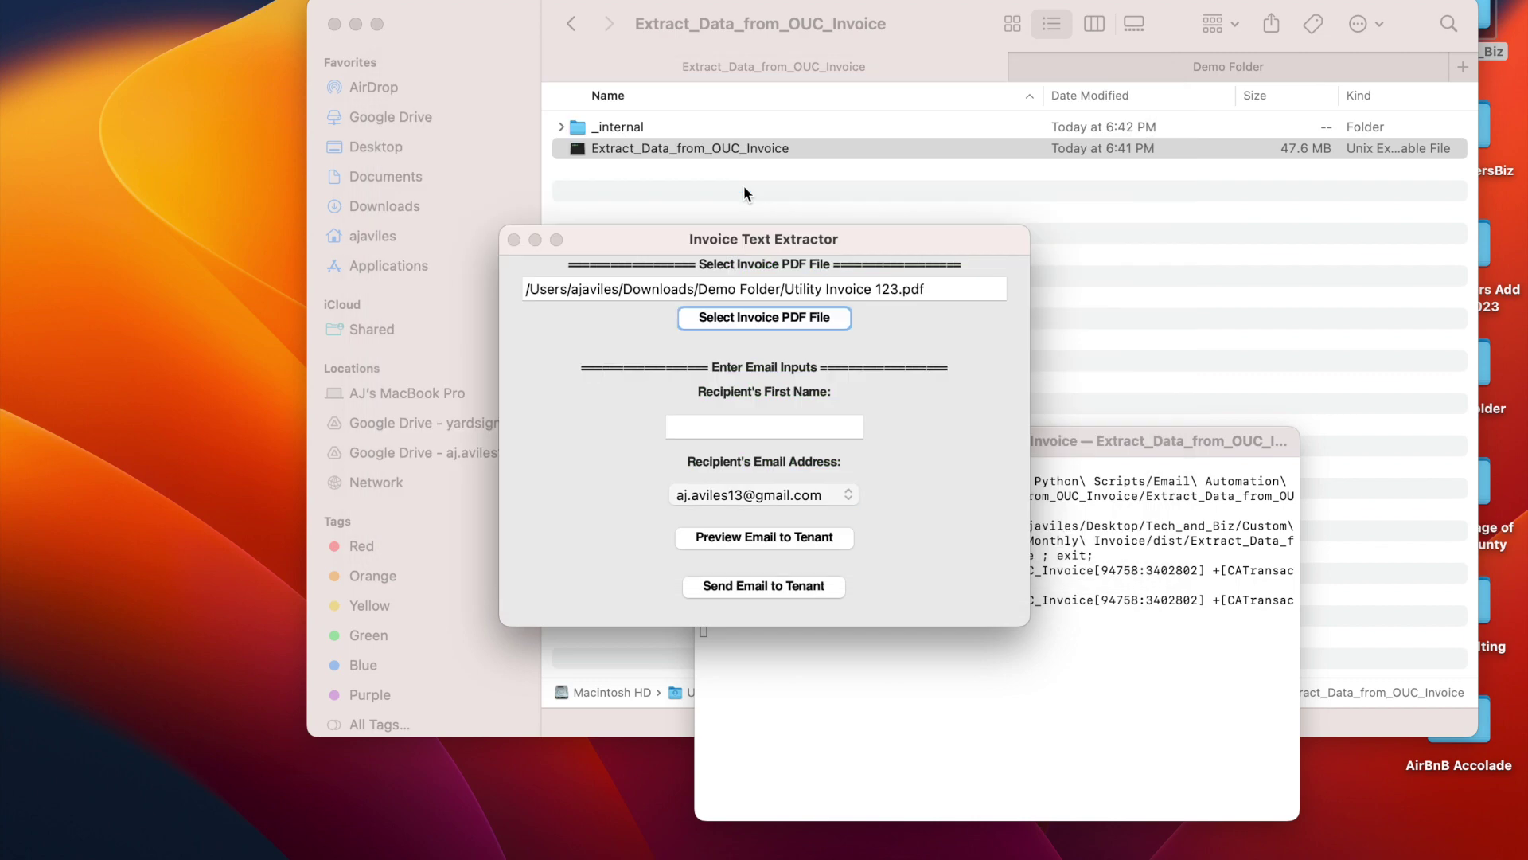
# Enter the tenant's first name, pick the tenant's email address, and preview the email
pyautogui.click(723, 420)
pyautogui.write('Josh')
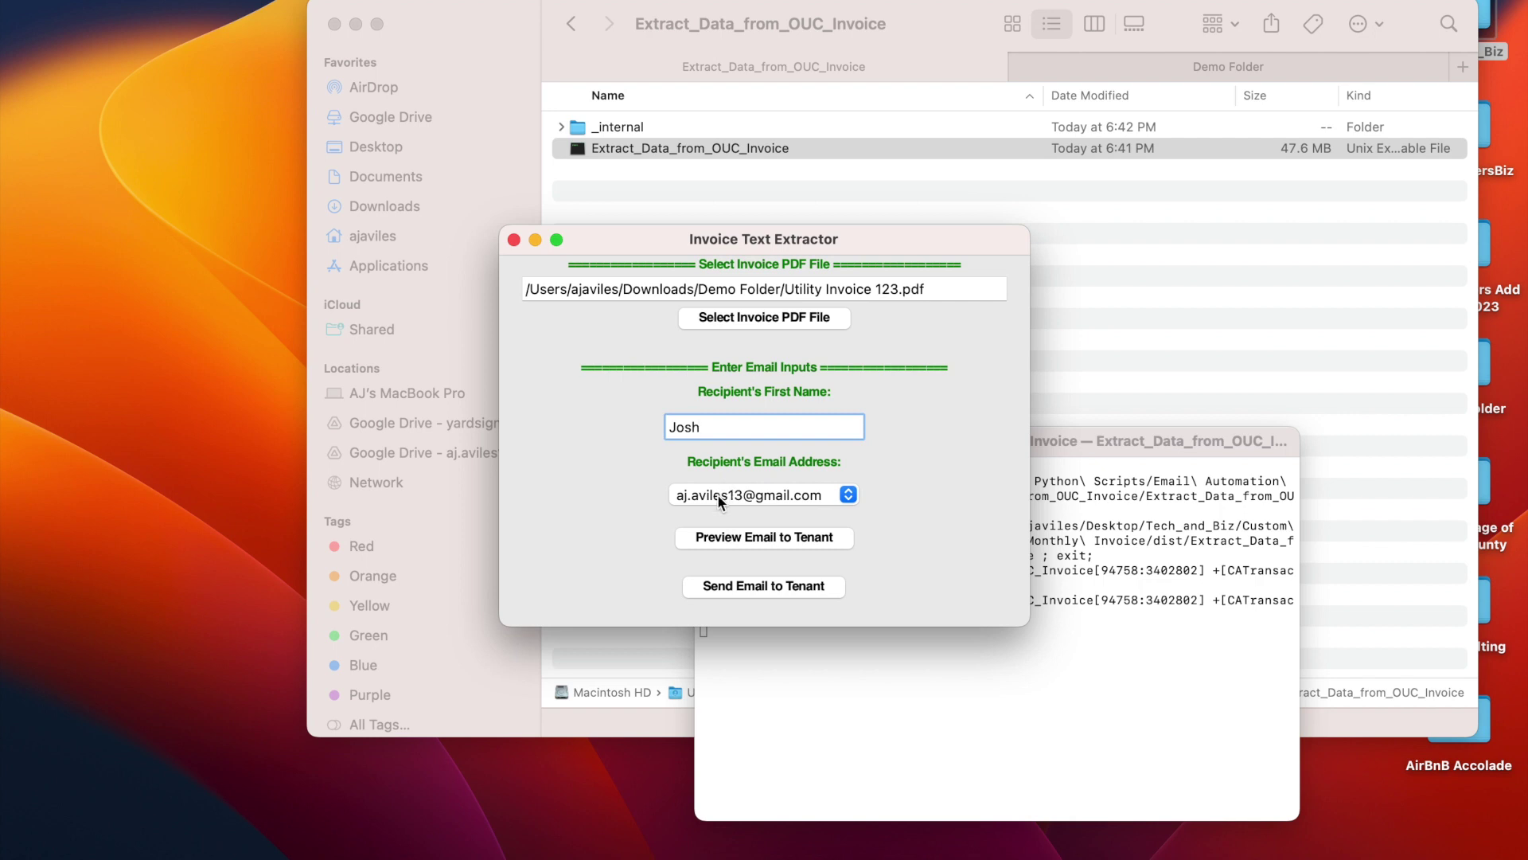
pyautogui.click(719, 497)
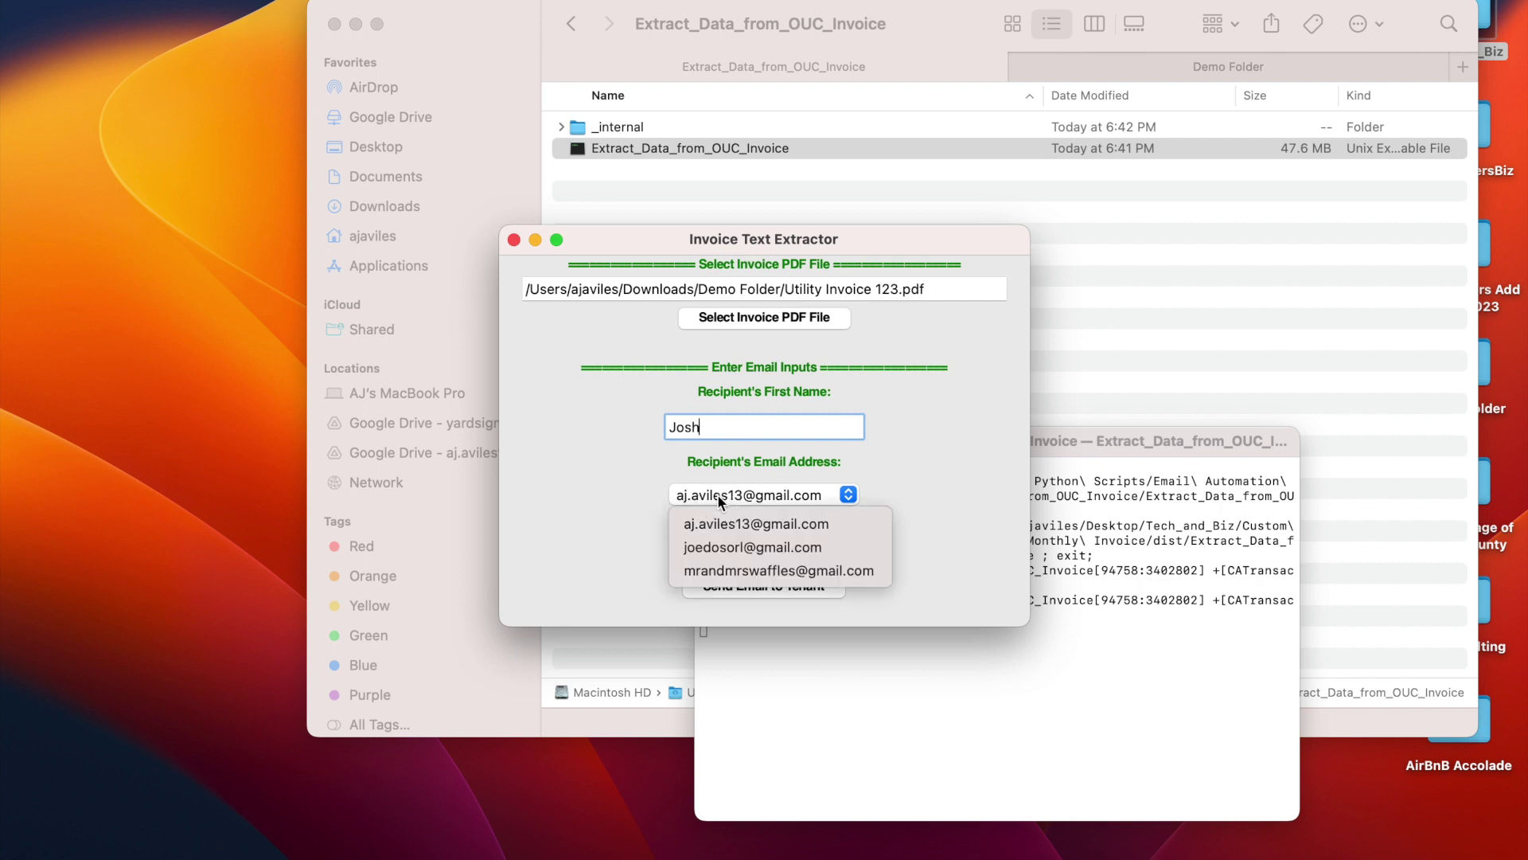
pyautogui.click(754, 571)
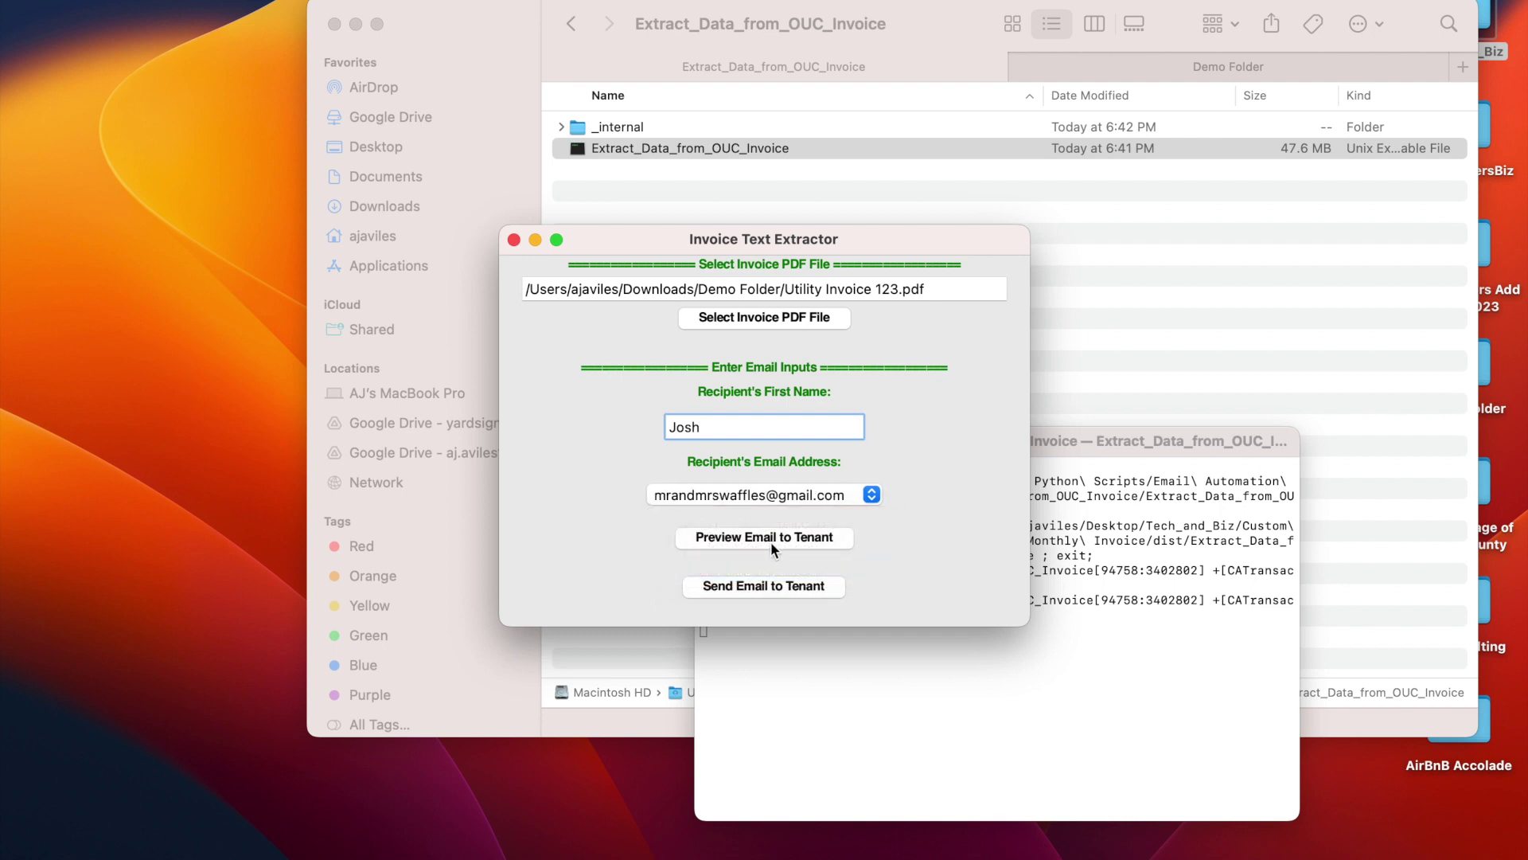
pyautogui.click(772, 538)
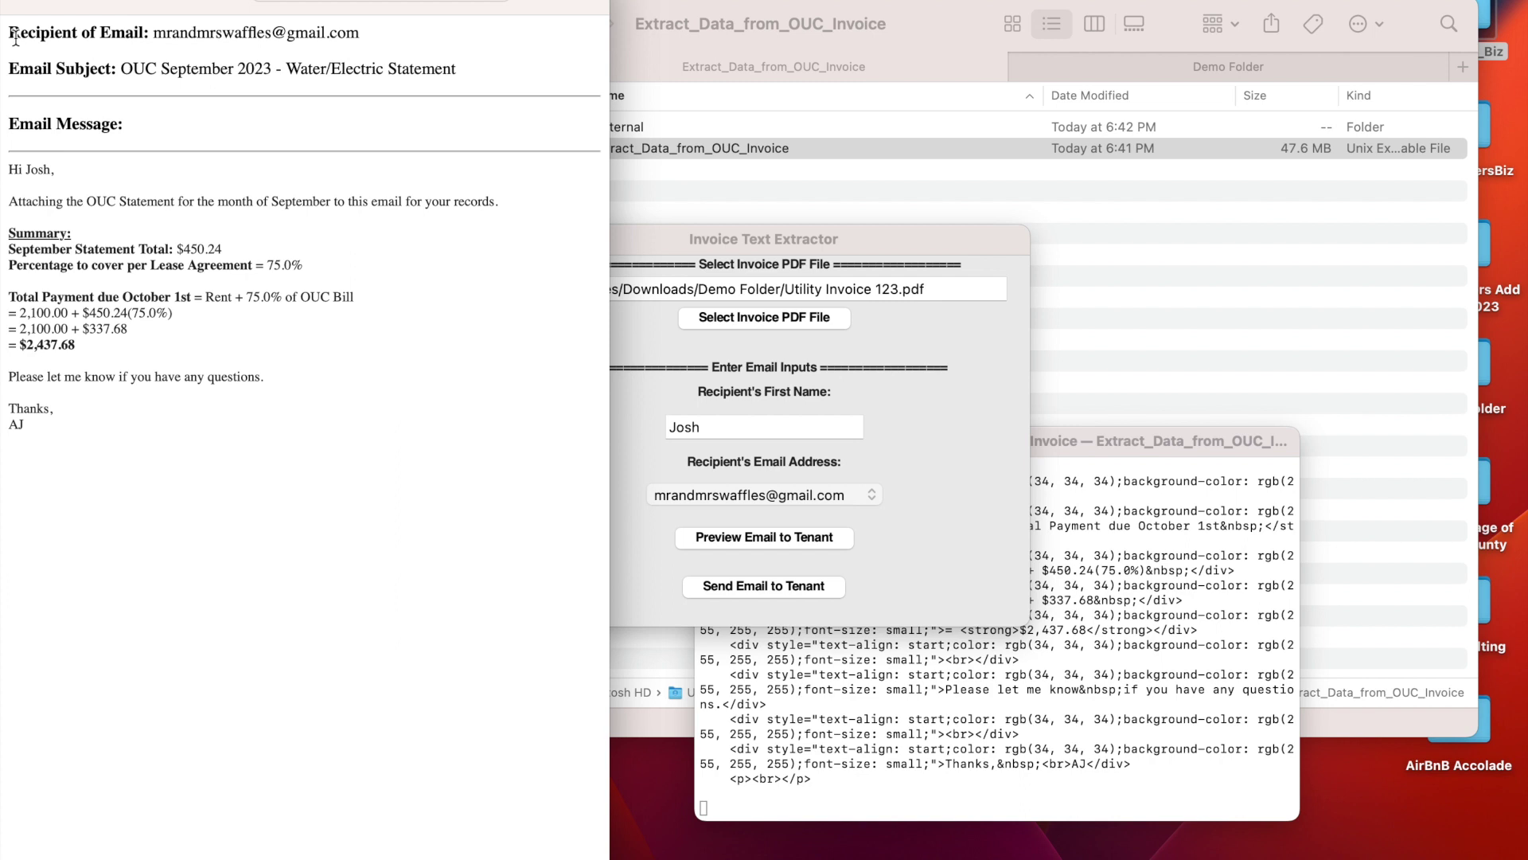
# Check the preview's recipient line and subject, then bring up the Demo Folder from the Dock
pyautogui.moveTo(37, 32)
pyautogui.mouseDown()
pyautogui.moveTo(342, 30)
pyautogui.moveTo(8, 32)
pyautogui.mouseUp()
pyautogui.click(375, 30)
pyautogui.click(159, 32)
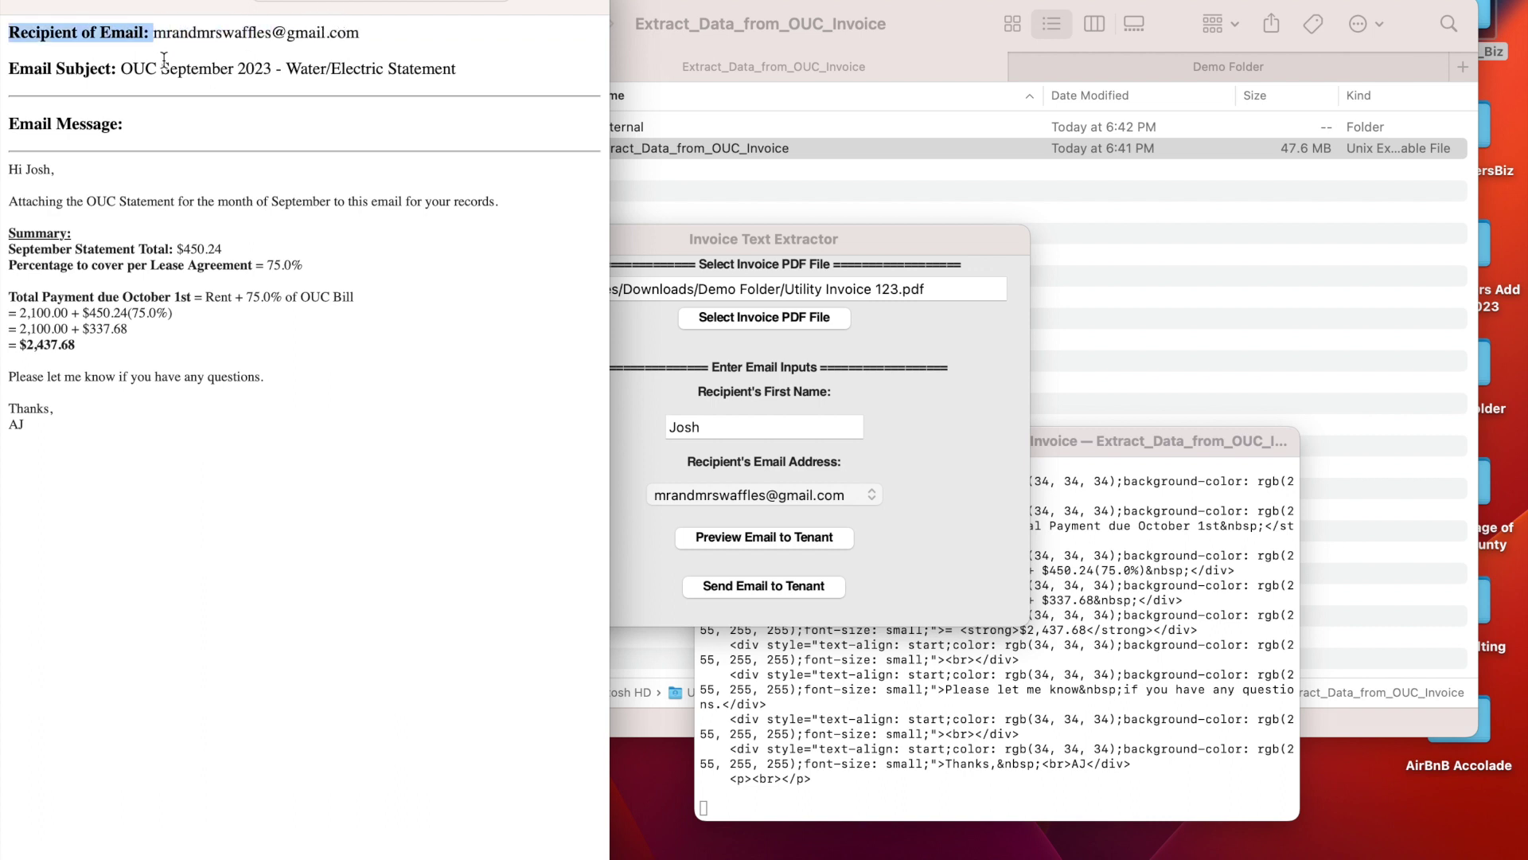
pyautogui.moveTo(119, 69); pyautogui.dragTo(460, 68)
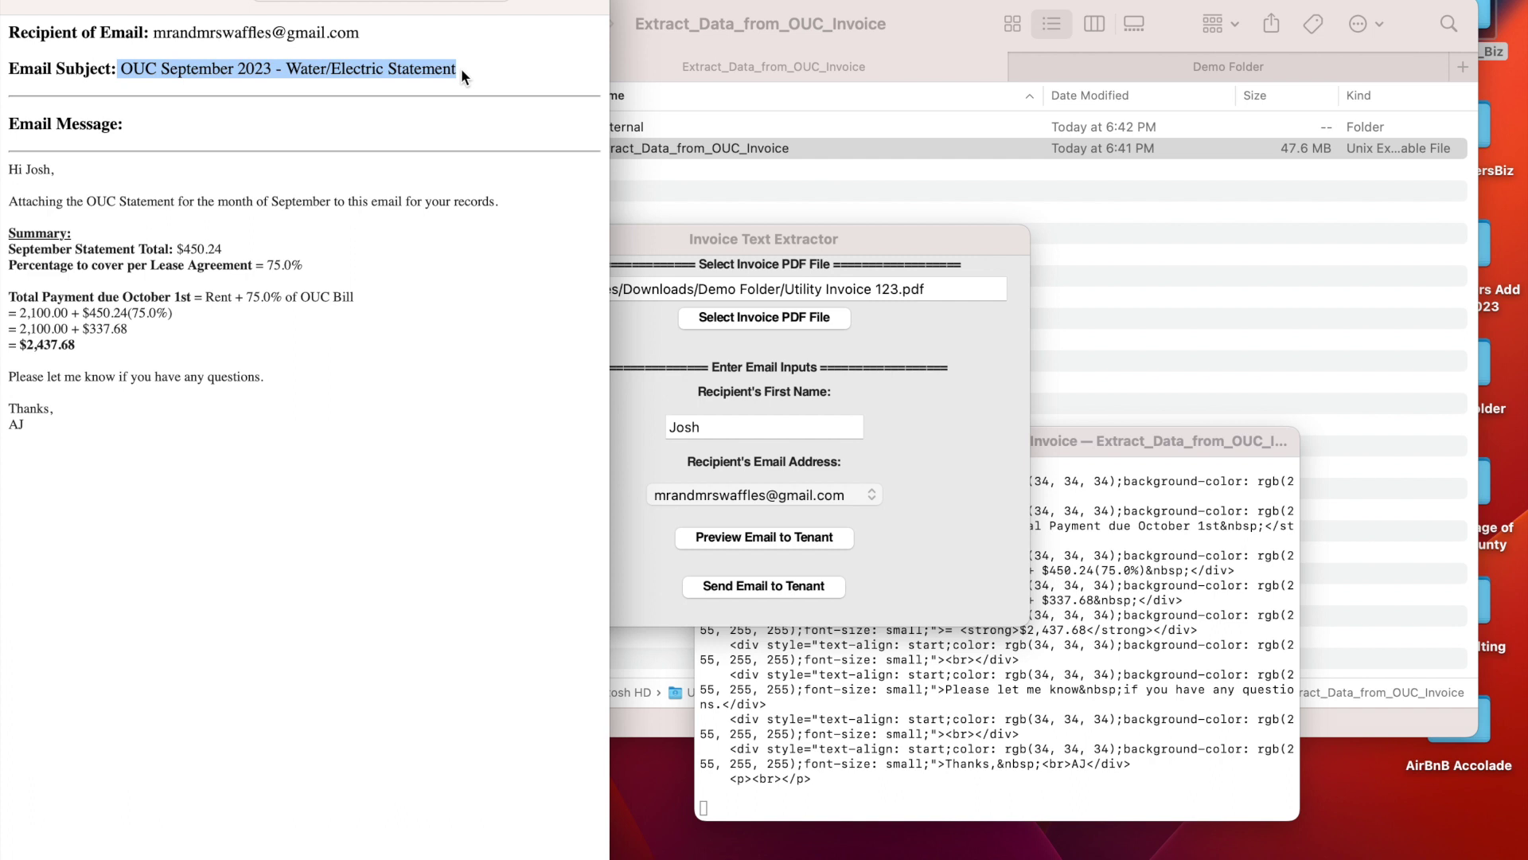
pyautogui.click(461, 68)
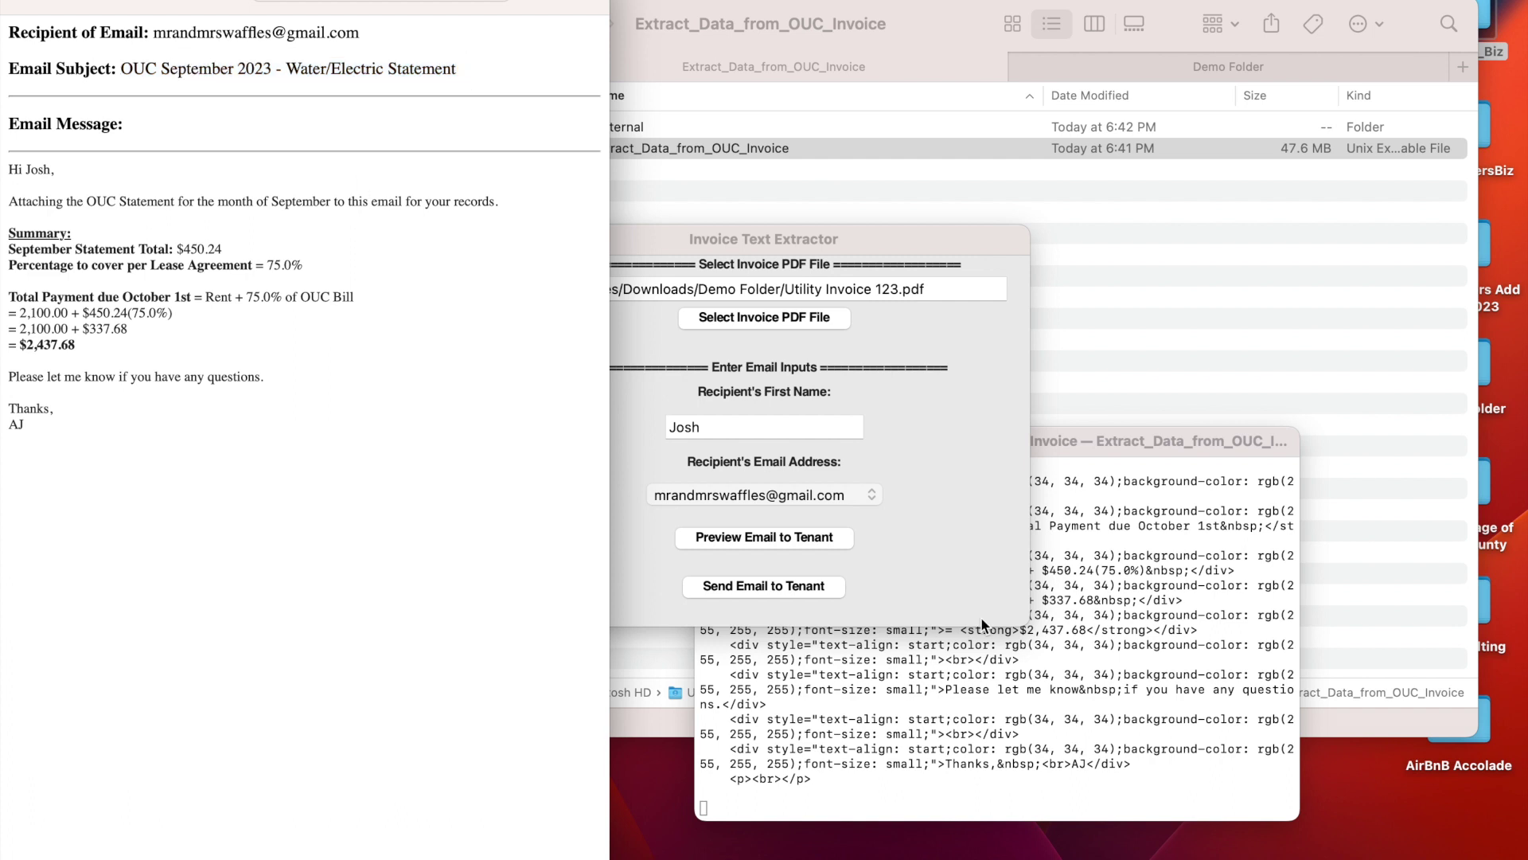
pyautogui.moveTo(1273, 849)
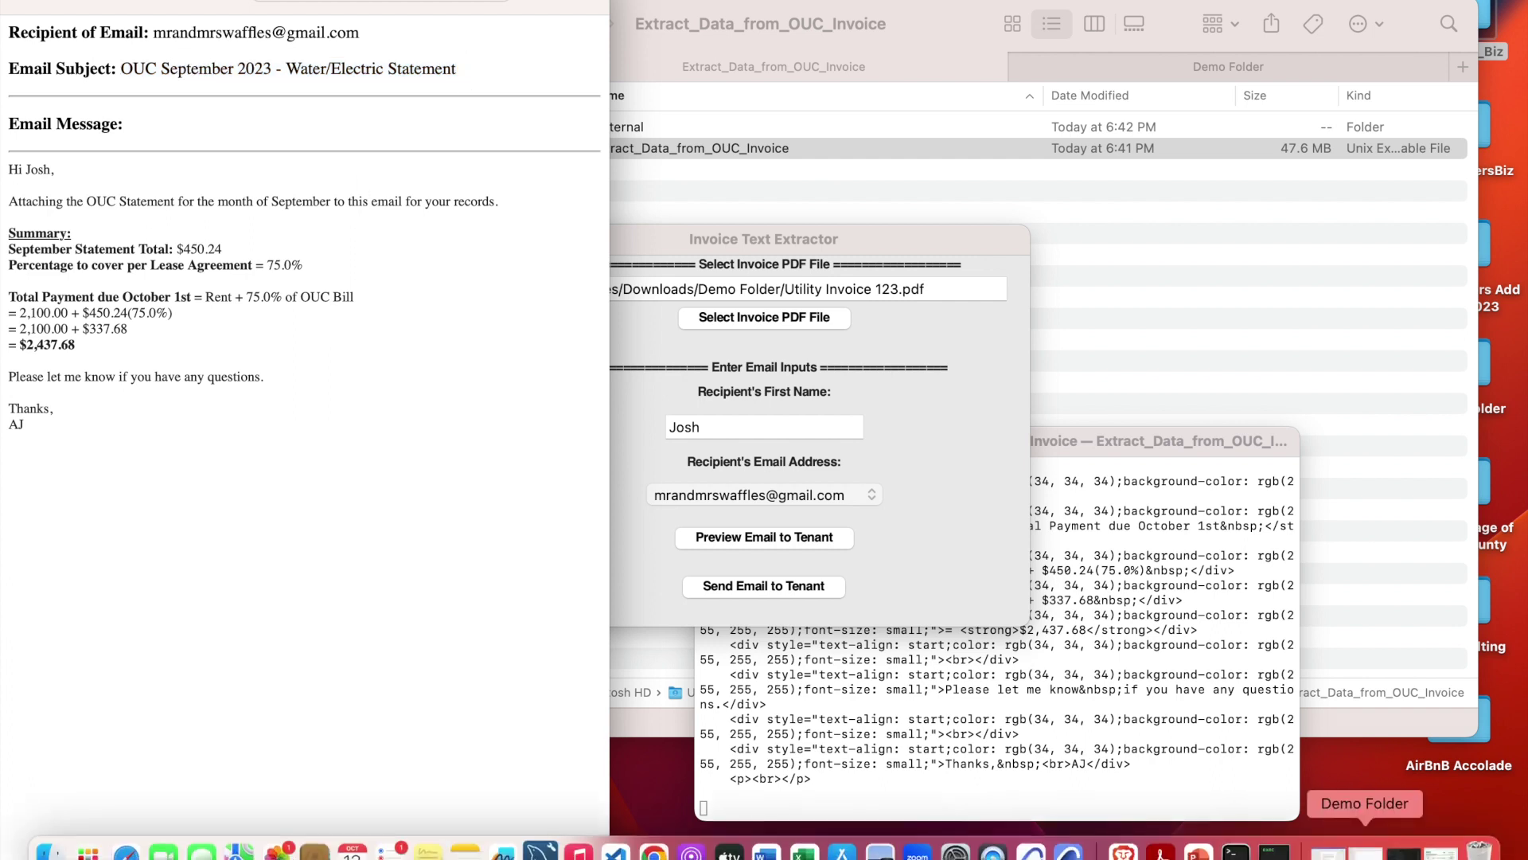
pyautogui.click(1365, 849)
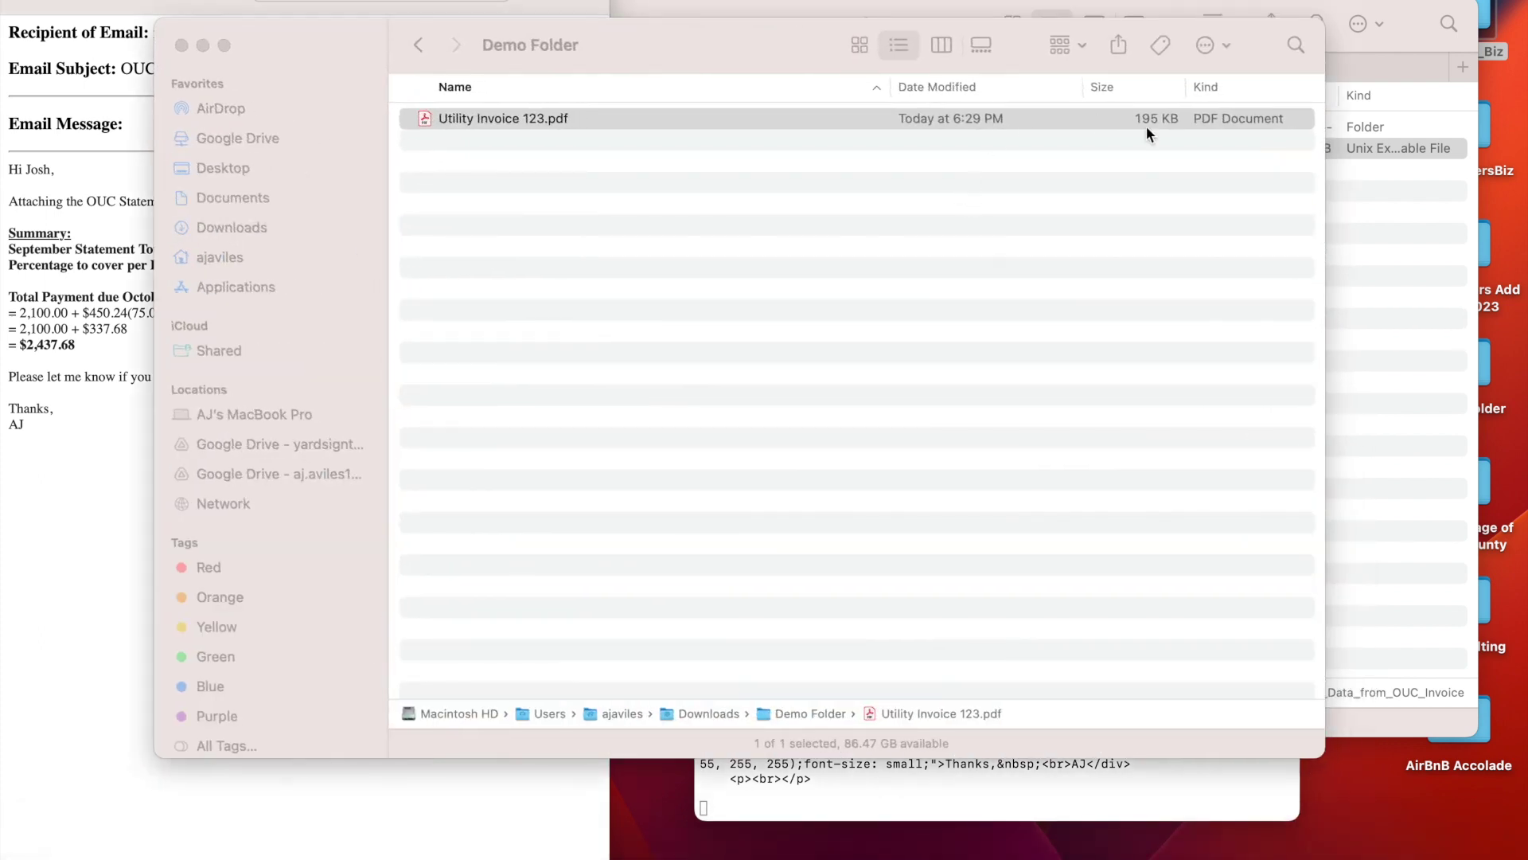
# Open Utility Invoice 123.pdf in Acrobat and minimise the Finder window beside the preview
pyautogui.doubleClick(442, 118)
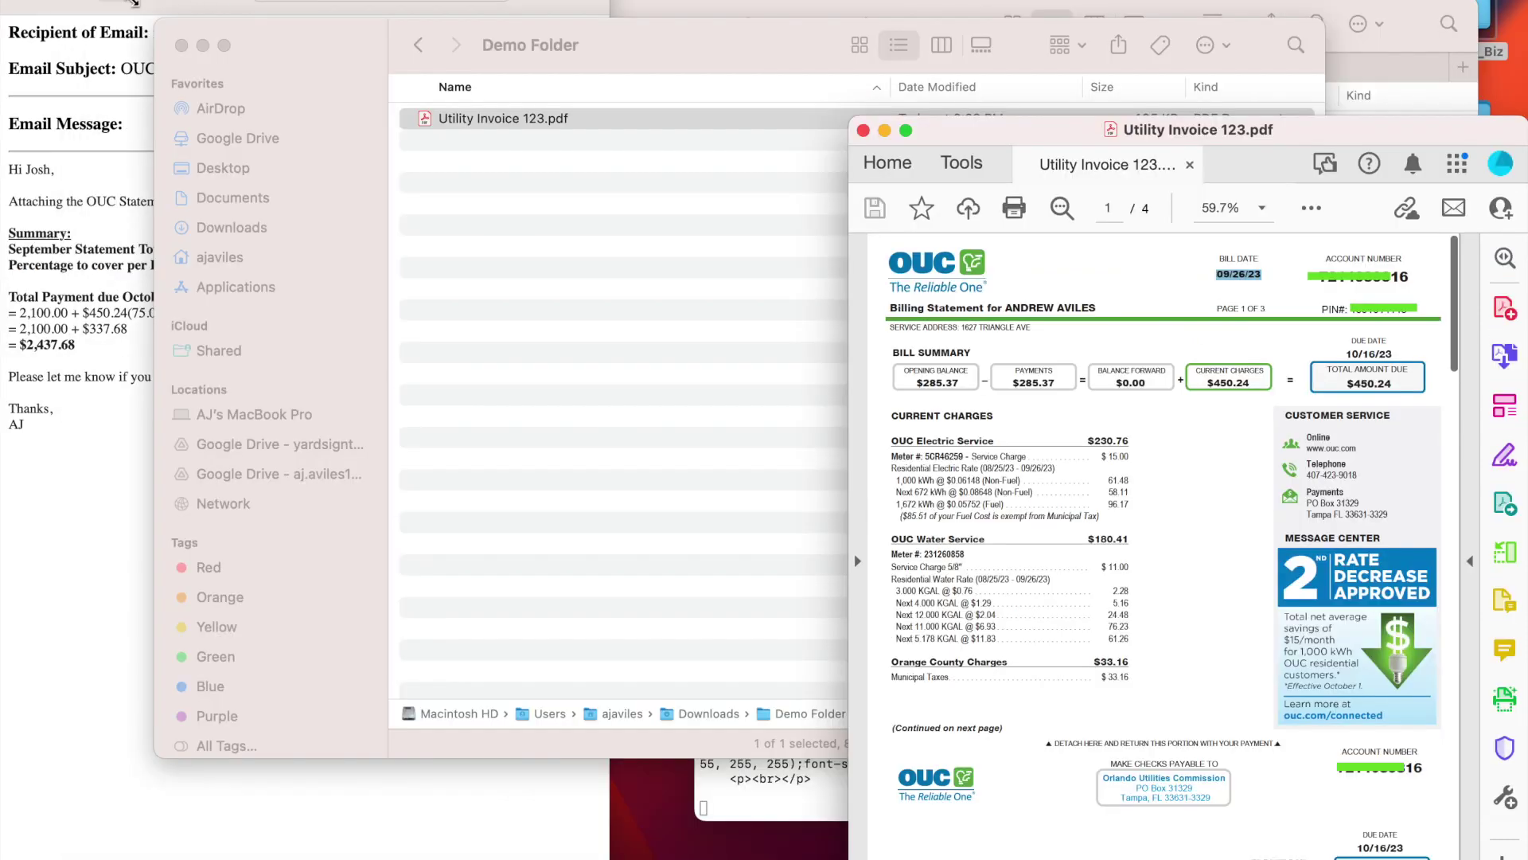
pyautogui.click(203, 47)
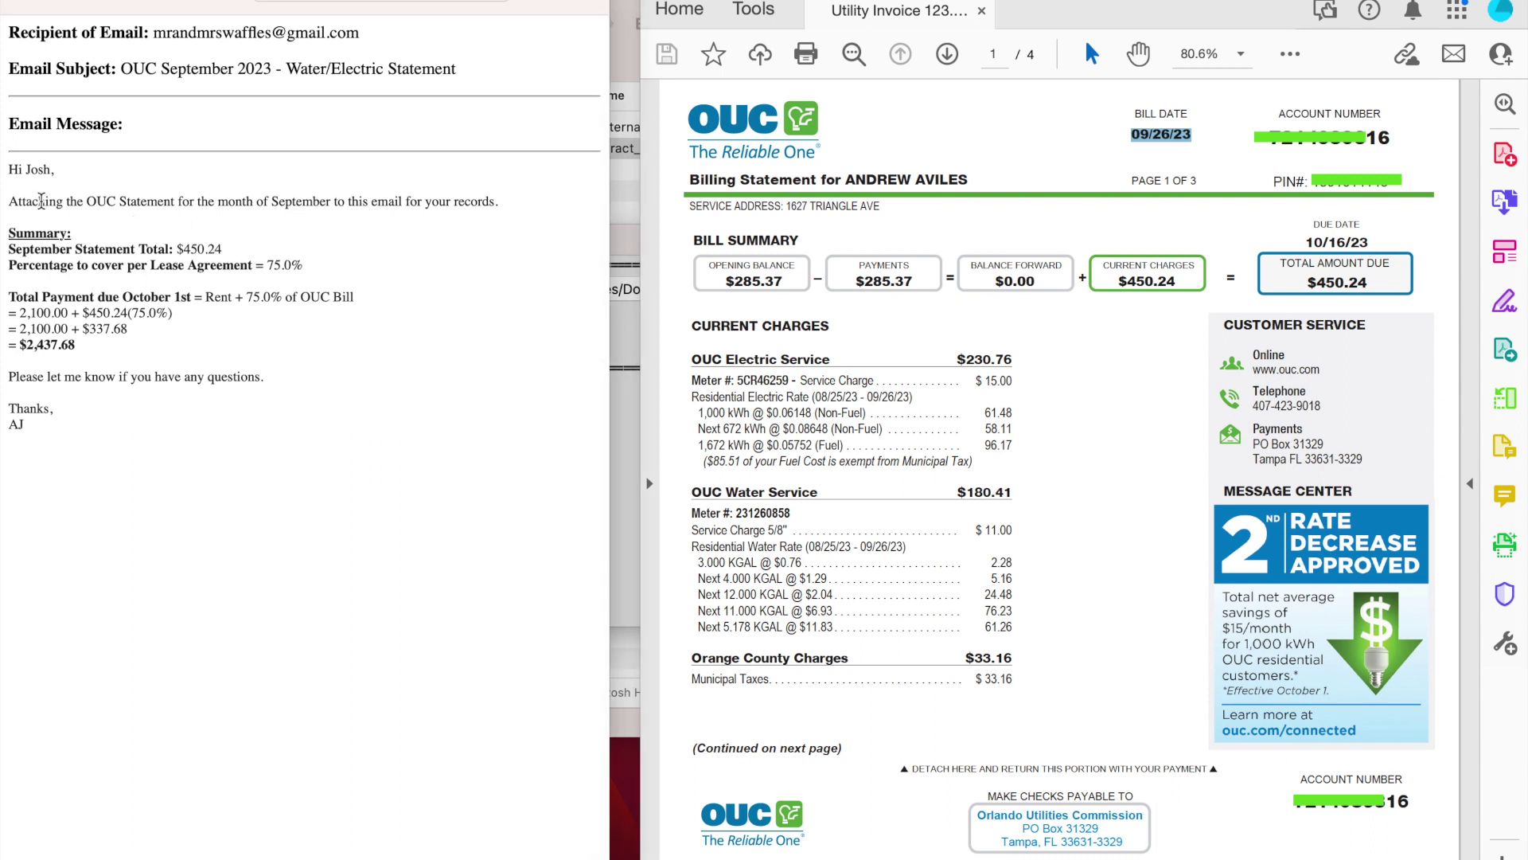
# Compare the email's September month, $450.24 total and 75.0% share against the bill
pyautogui.moveTo(7, 203); pyautogui.dragTo(533, 197)
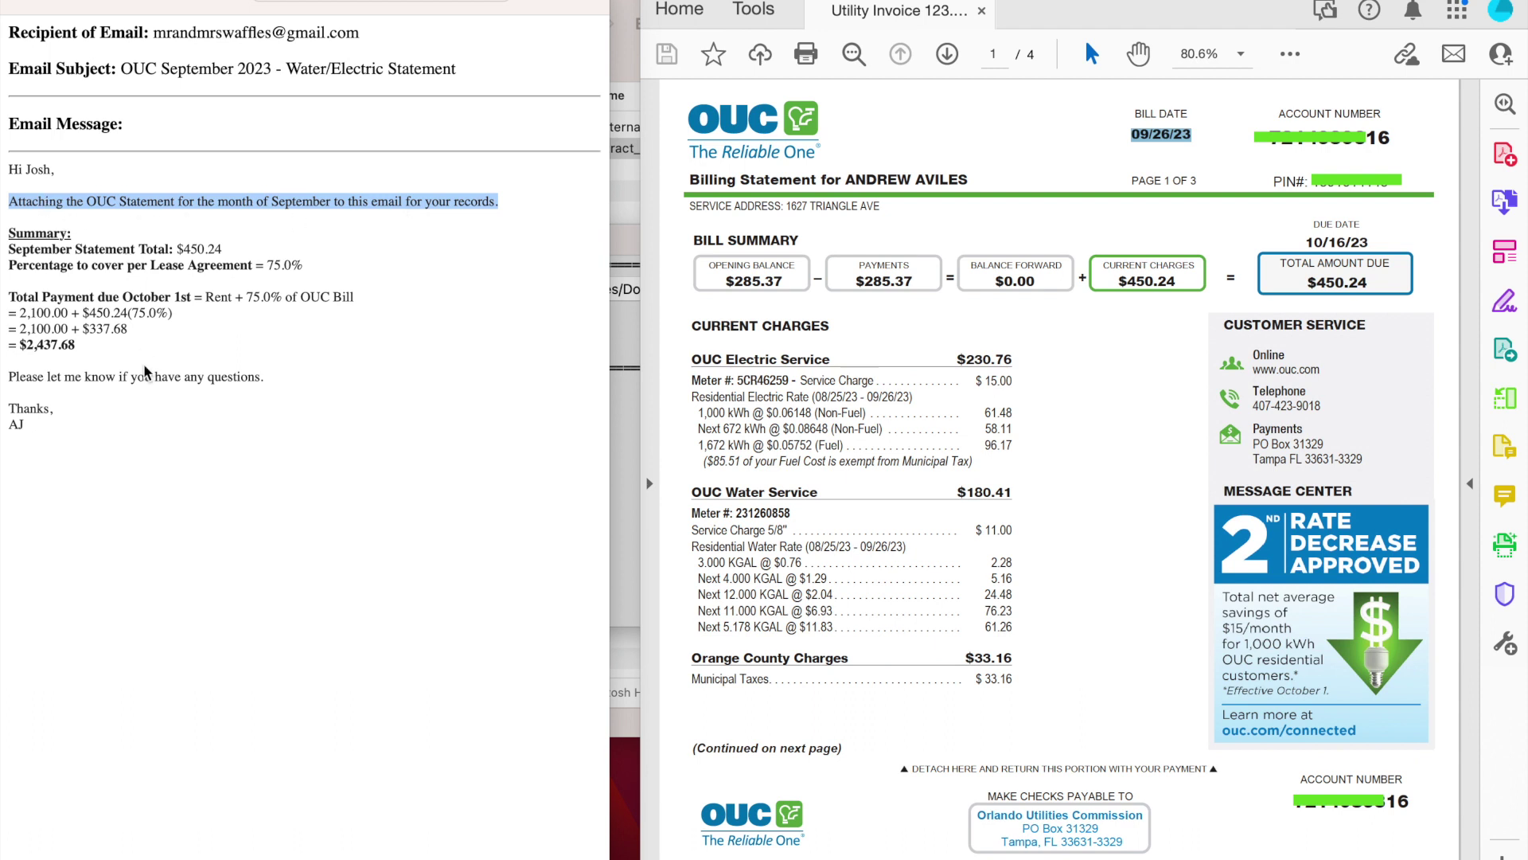
pyautogui.doubleClick(325, 203)
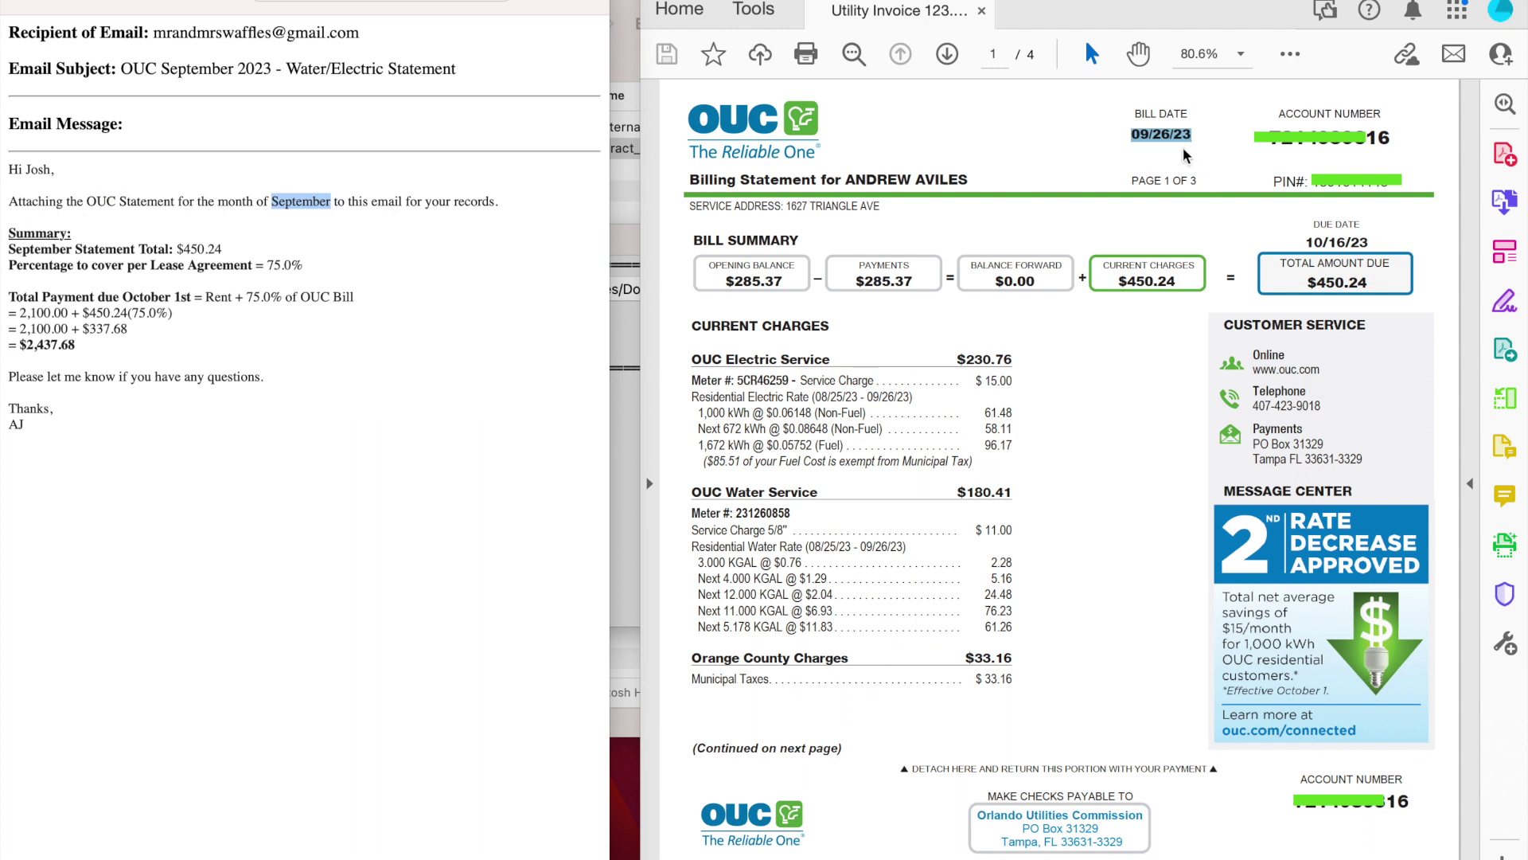
pyautogui.doubleClick(1163, 134)
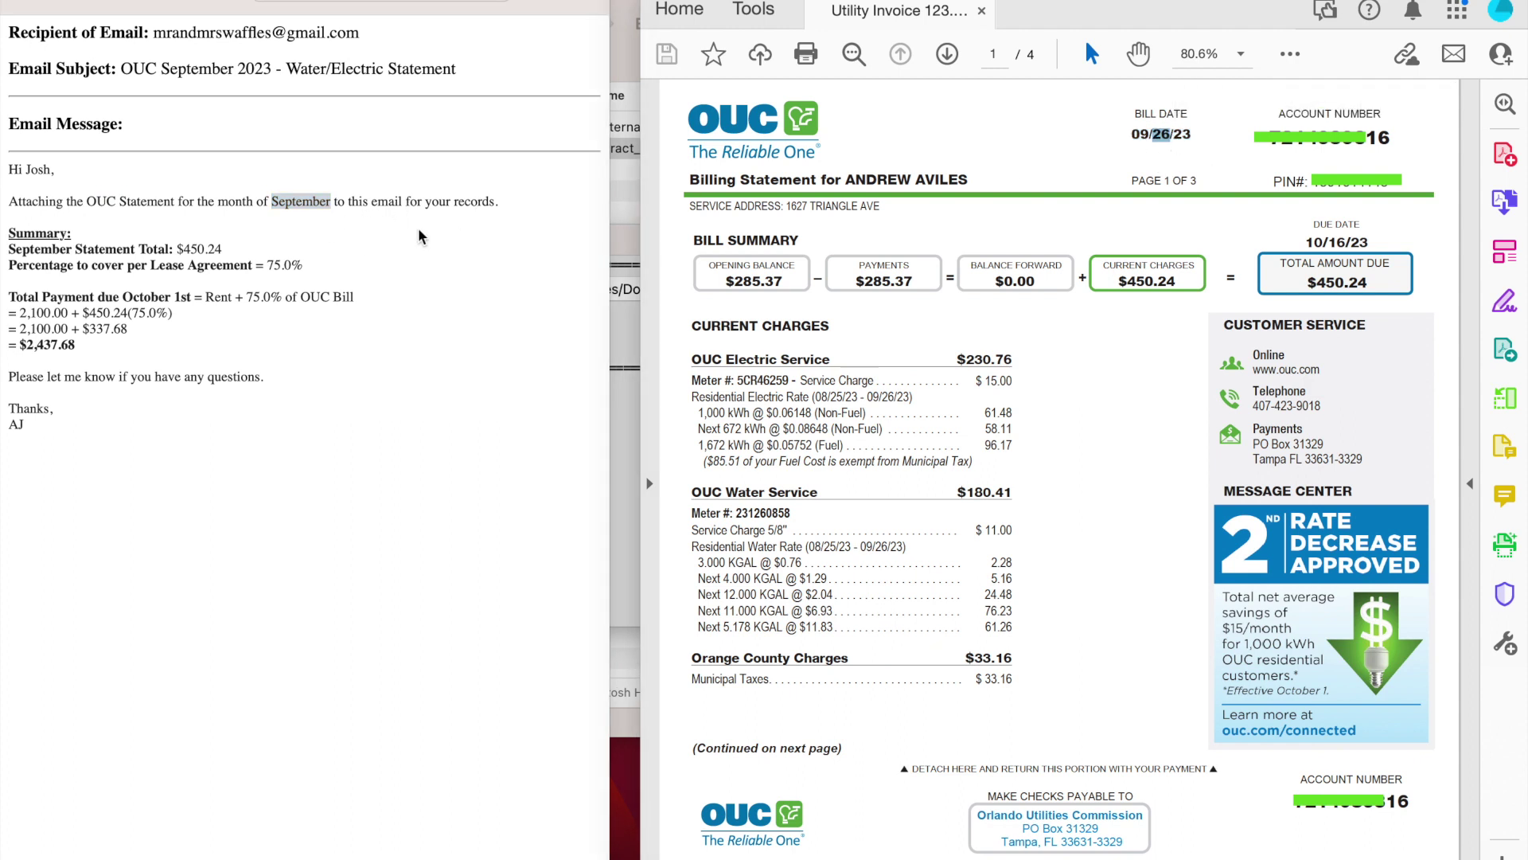
pyautogui.click(151, 254)
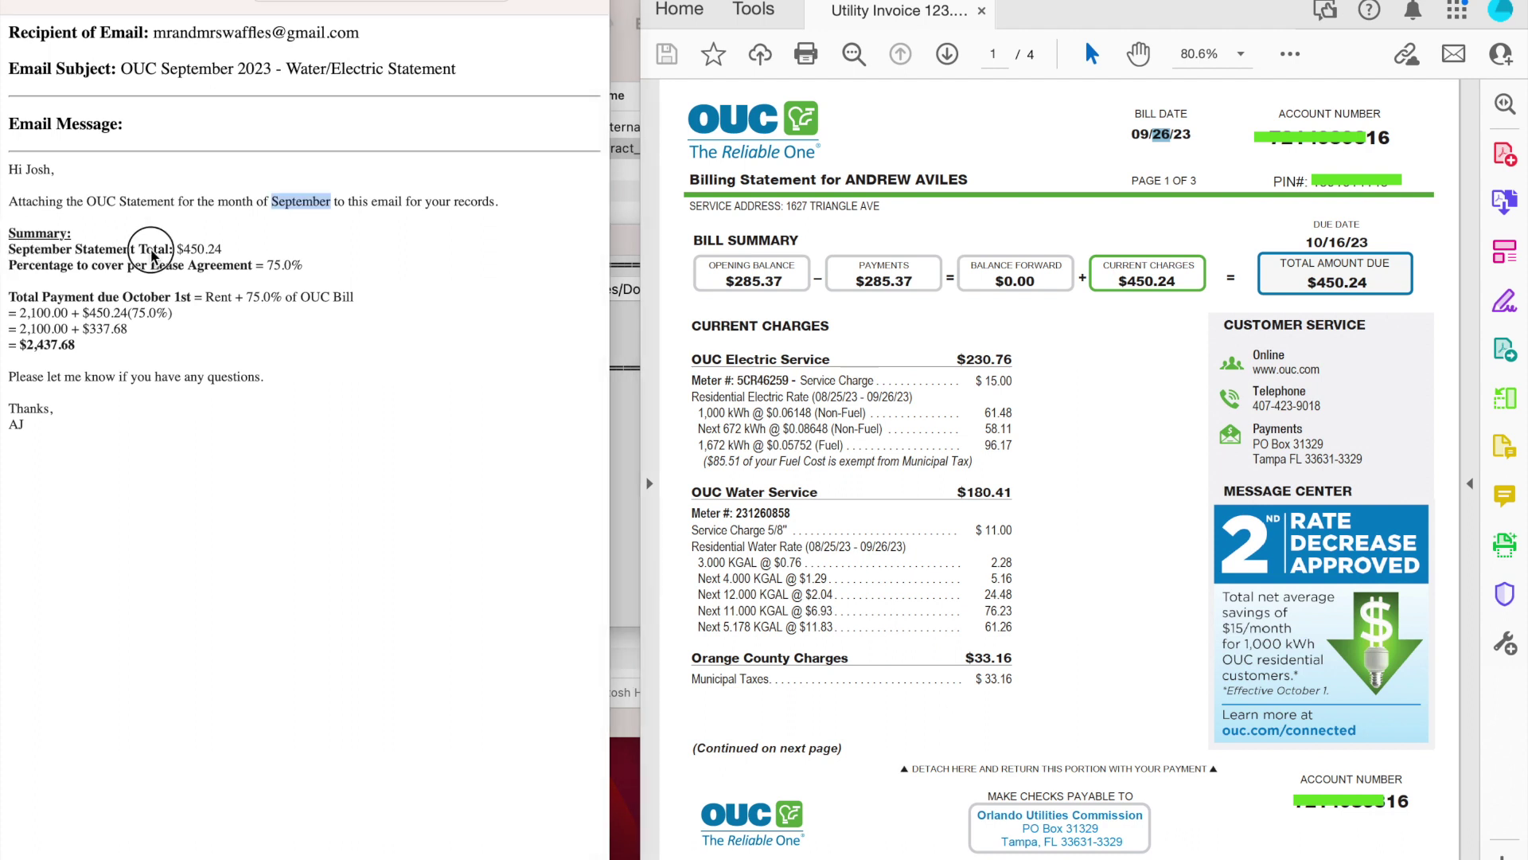
pyautogui.moveTo(223, 248); pyautogui.dragTo(174, 246)
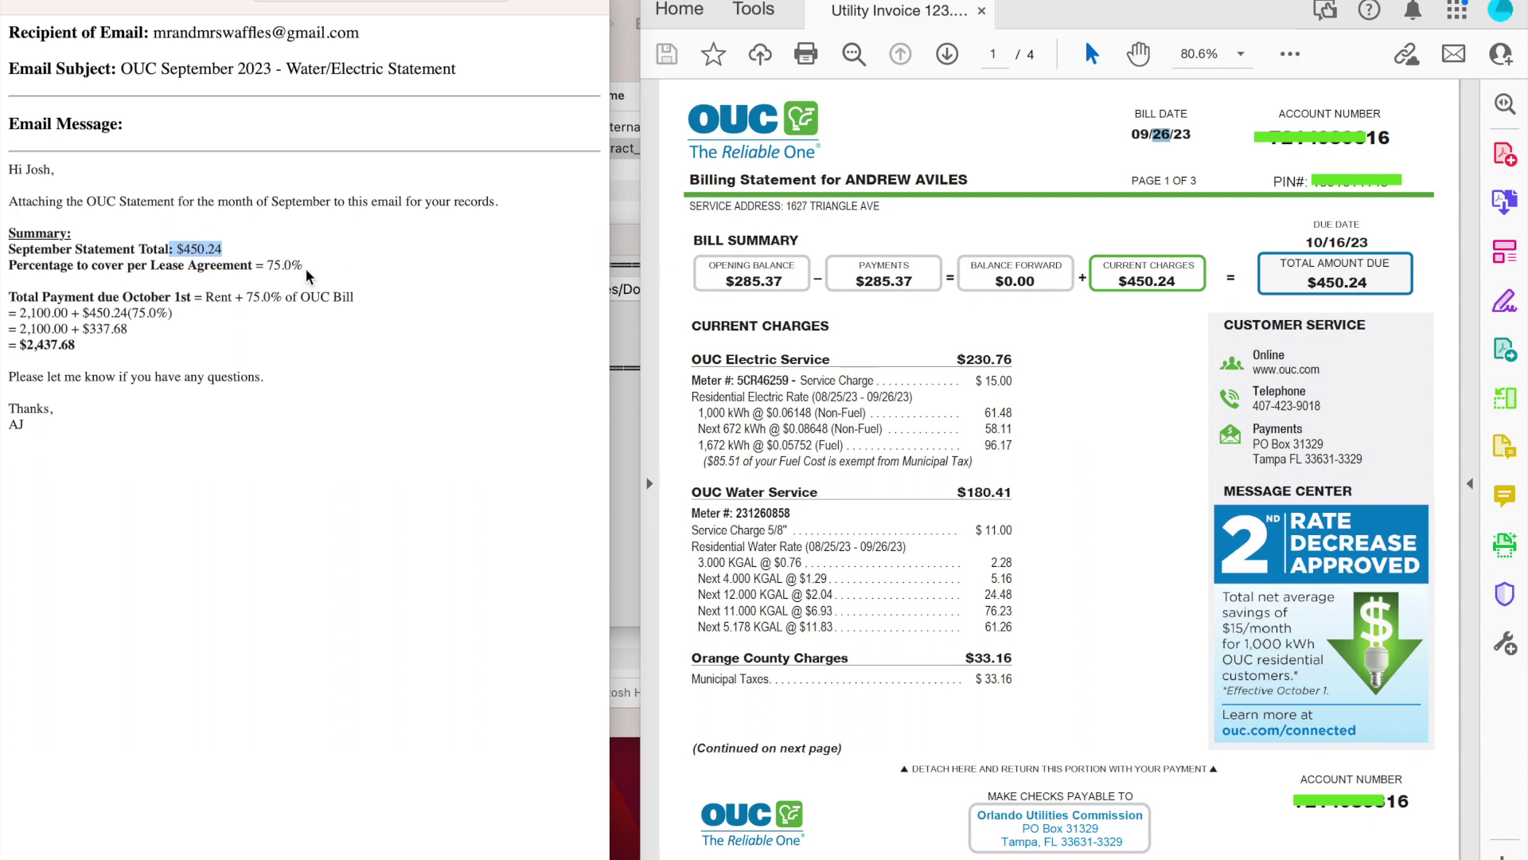
pyautogui.moveTo(267, 265); pyautogui.dragTo(306, 263)
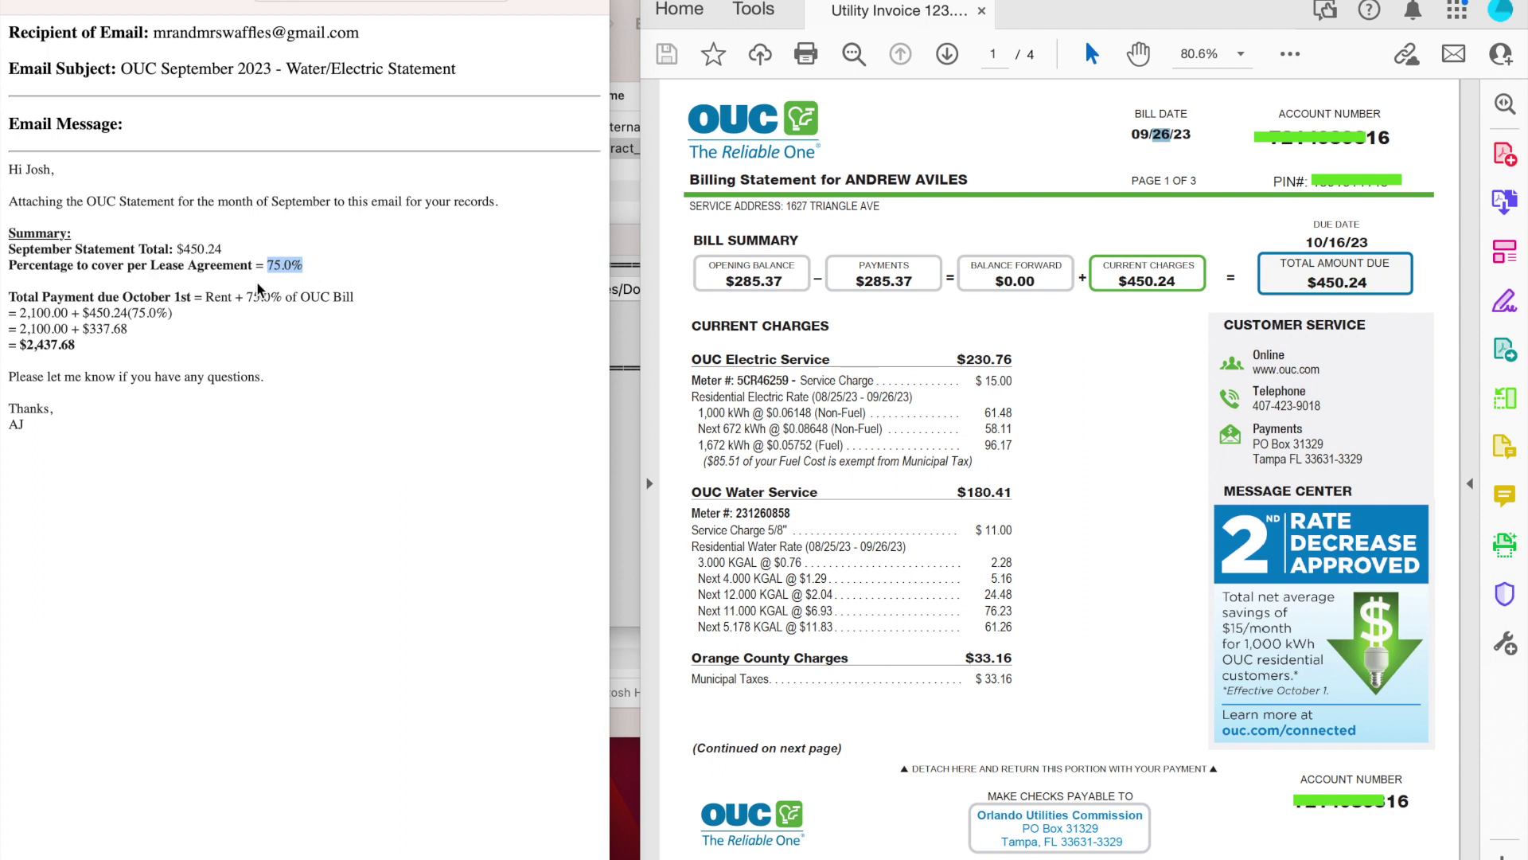
# Check the October 1st payment line and 2,100.00 rent figure, then close the preview
pyautogui.click(19, 301)
pyautogui.moveTo(19, 301); pyautogui.dragTo(194, 301)
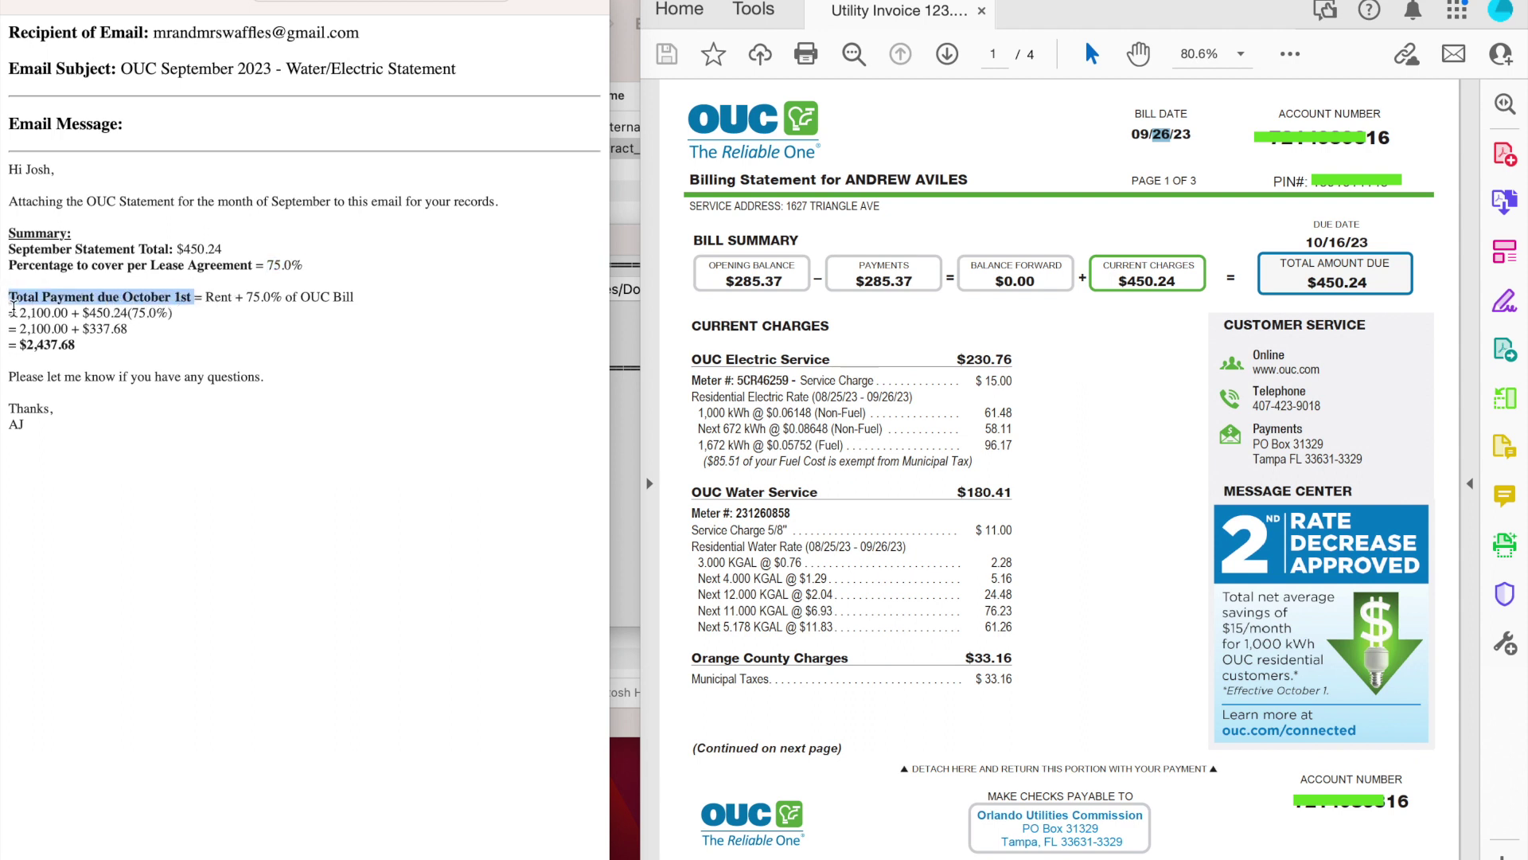
pyautogui.moveTo(19, 313); pyautogui.dragTo(175, 313)
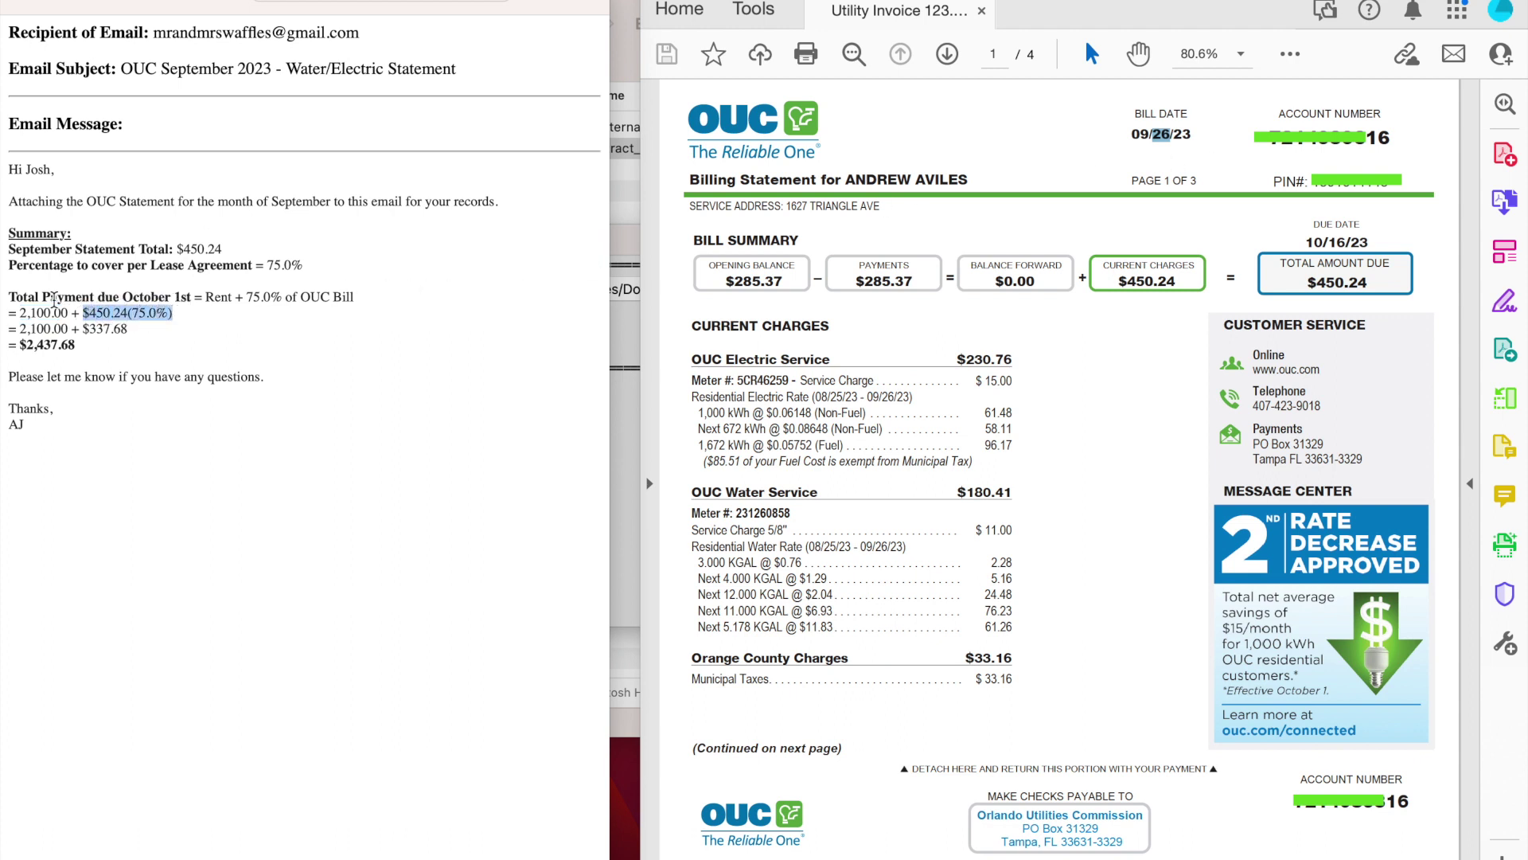
pyautogui.moveTo(16, 296); pyautogui.dragTo(243, 296)
pyautogui.moveTo(123, 296); pyautogui.dragTo(203, 296)
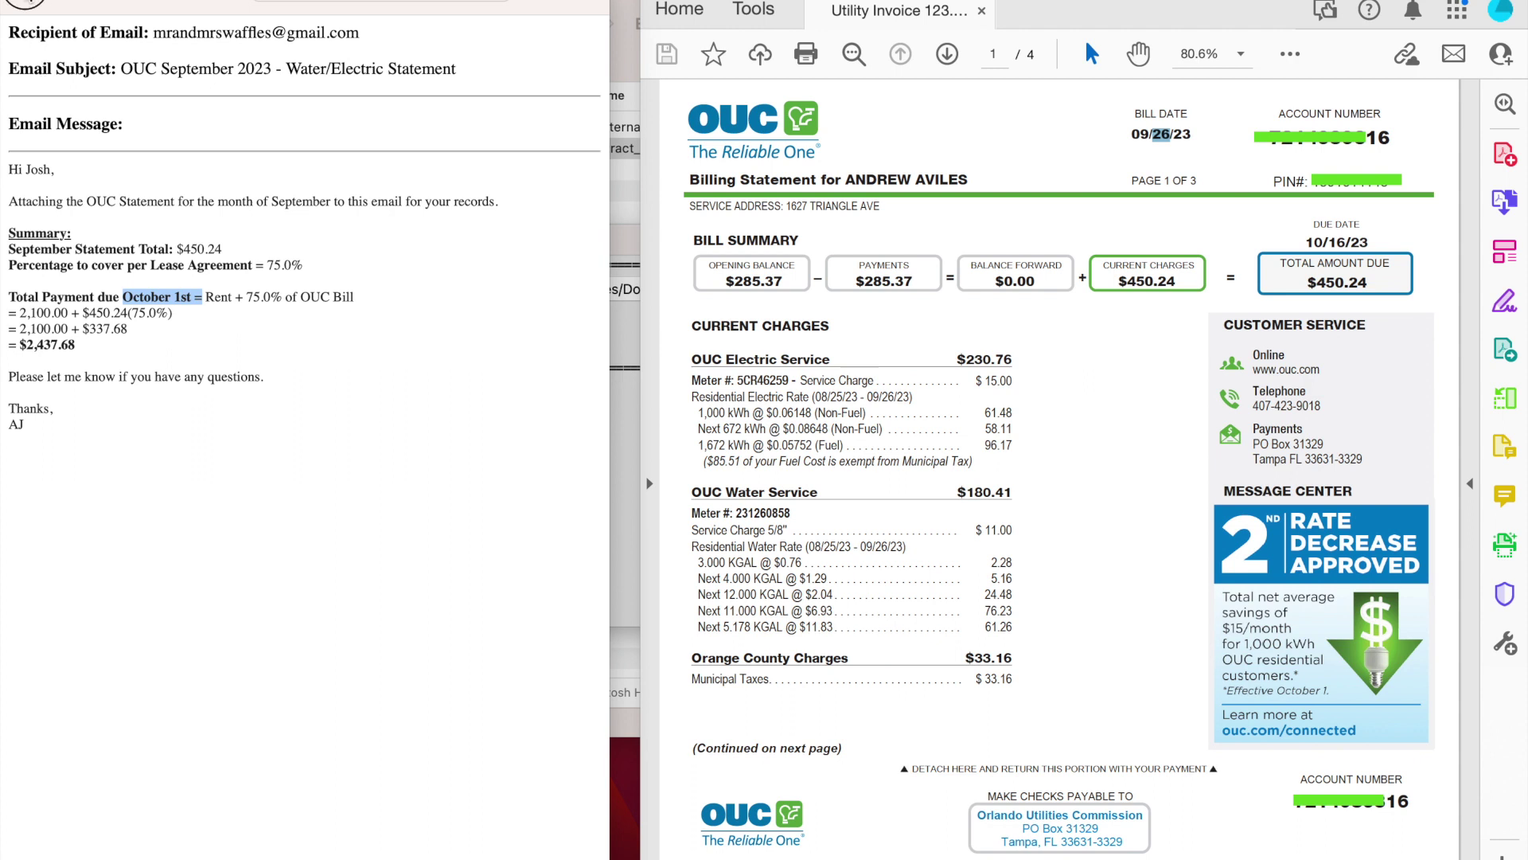
pyautogui.click(24, 4)
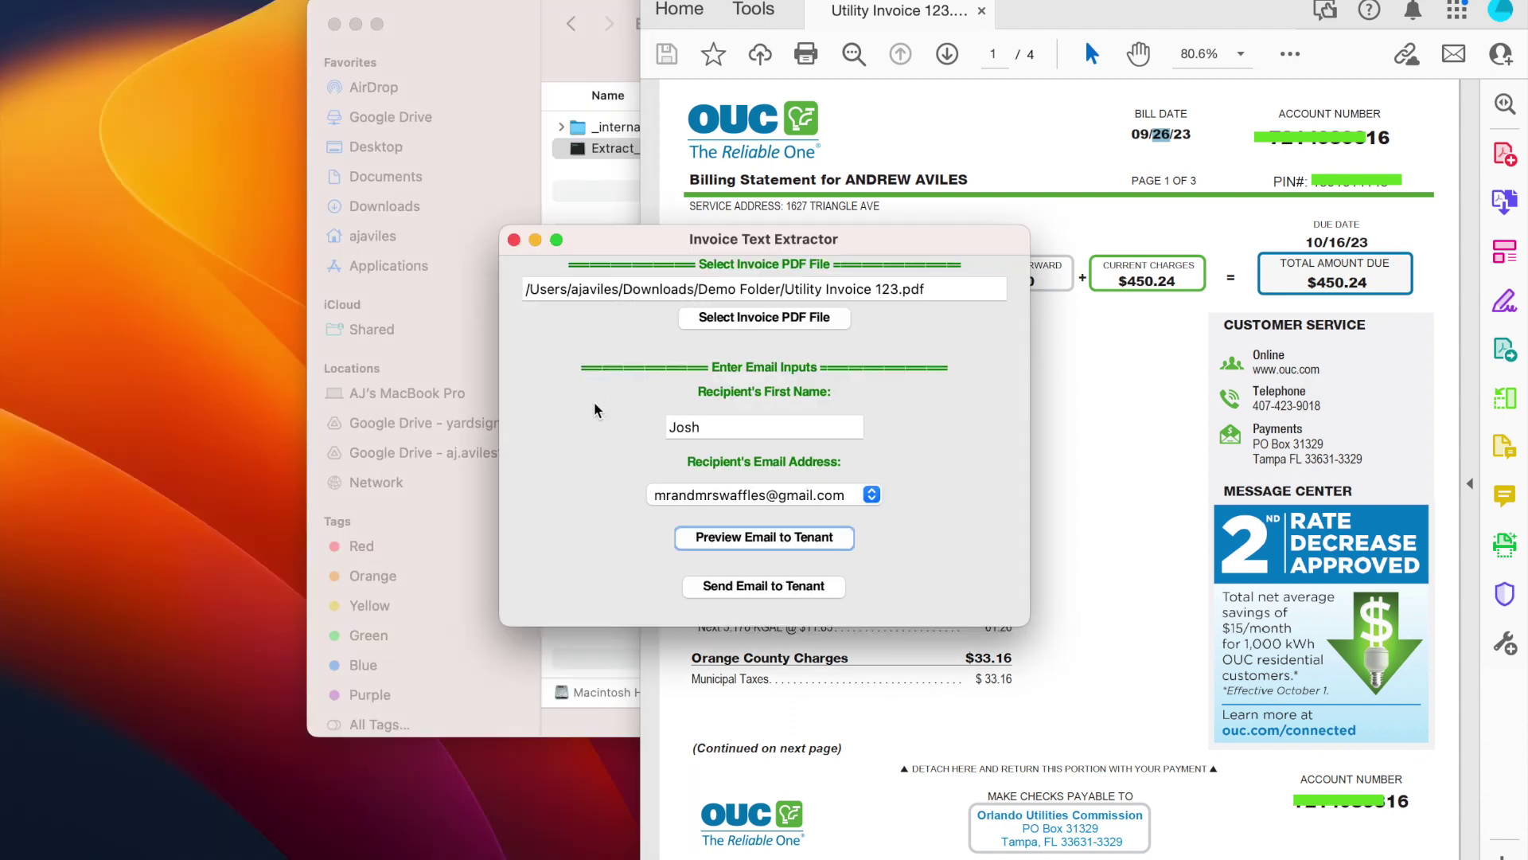
# Send the tenant email, verify the recipient name and address in the confirmation, and dismiss it
pyautogui.click(771, 589)
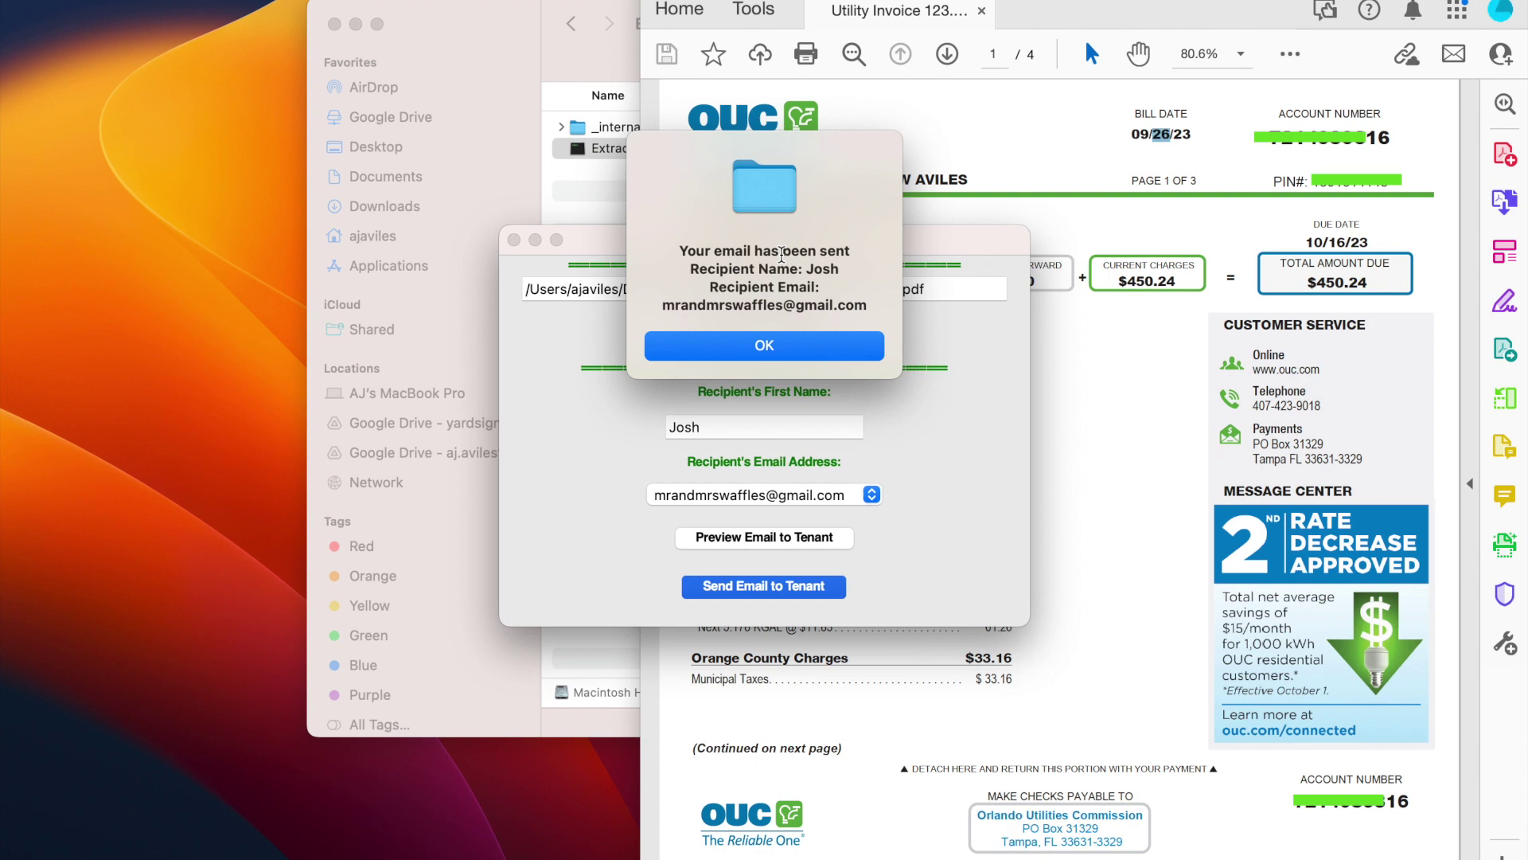
pyautogui.moveTo(690, 269); pyautogui.dragTo(802, 269)
pyautogui.doubleClick(822, 273)
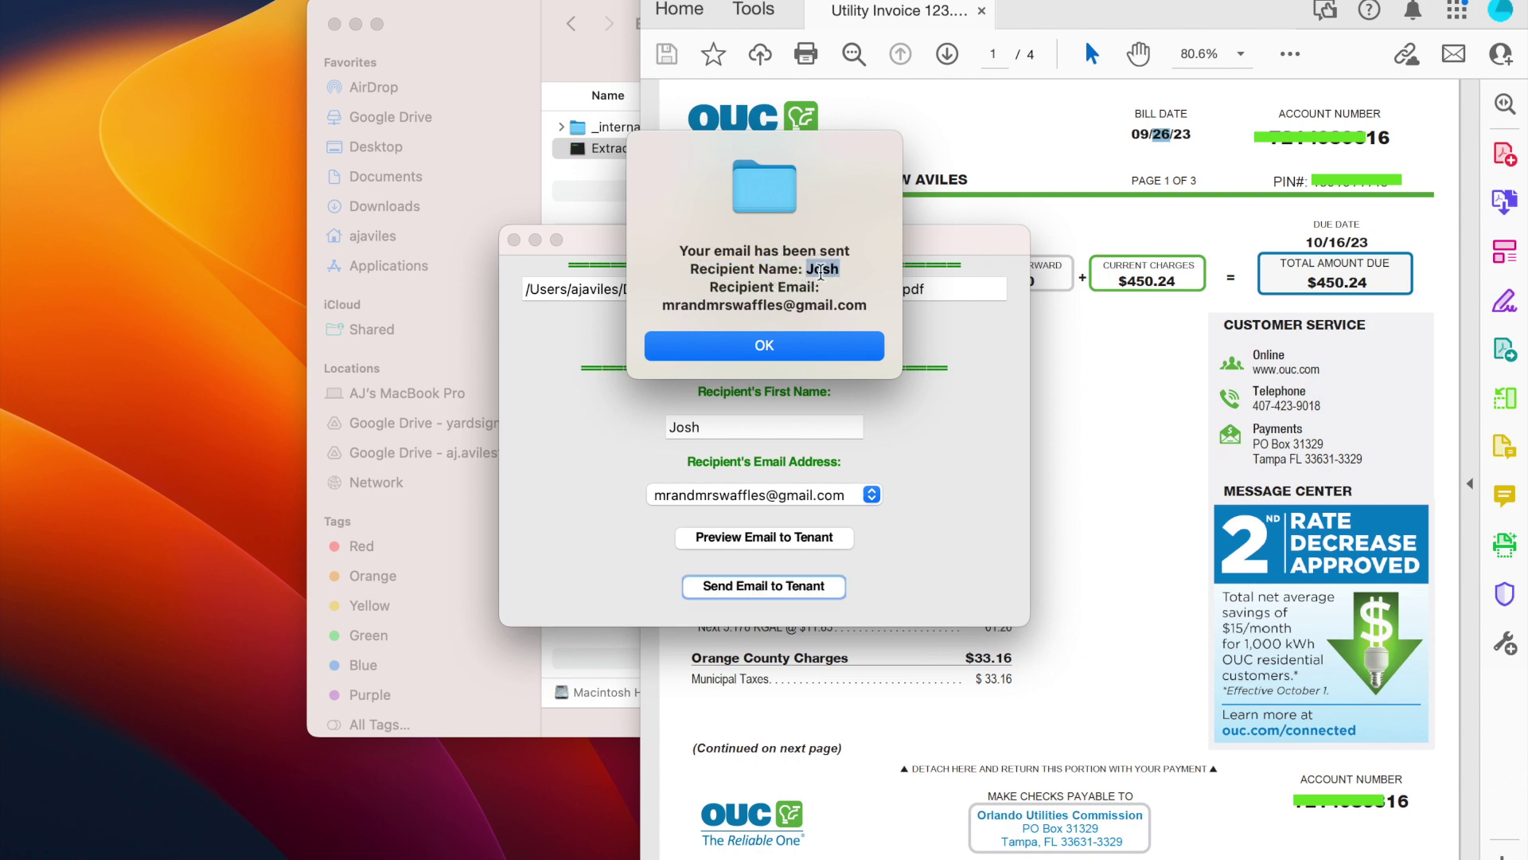
pyautogui.moveTo(710, 287); pyautogui.dragTo(822, 288)
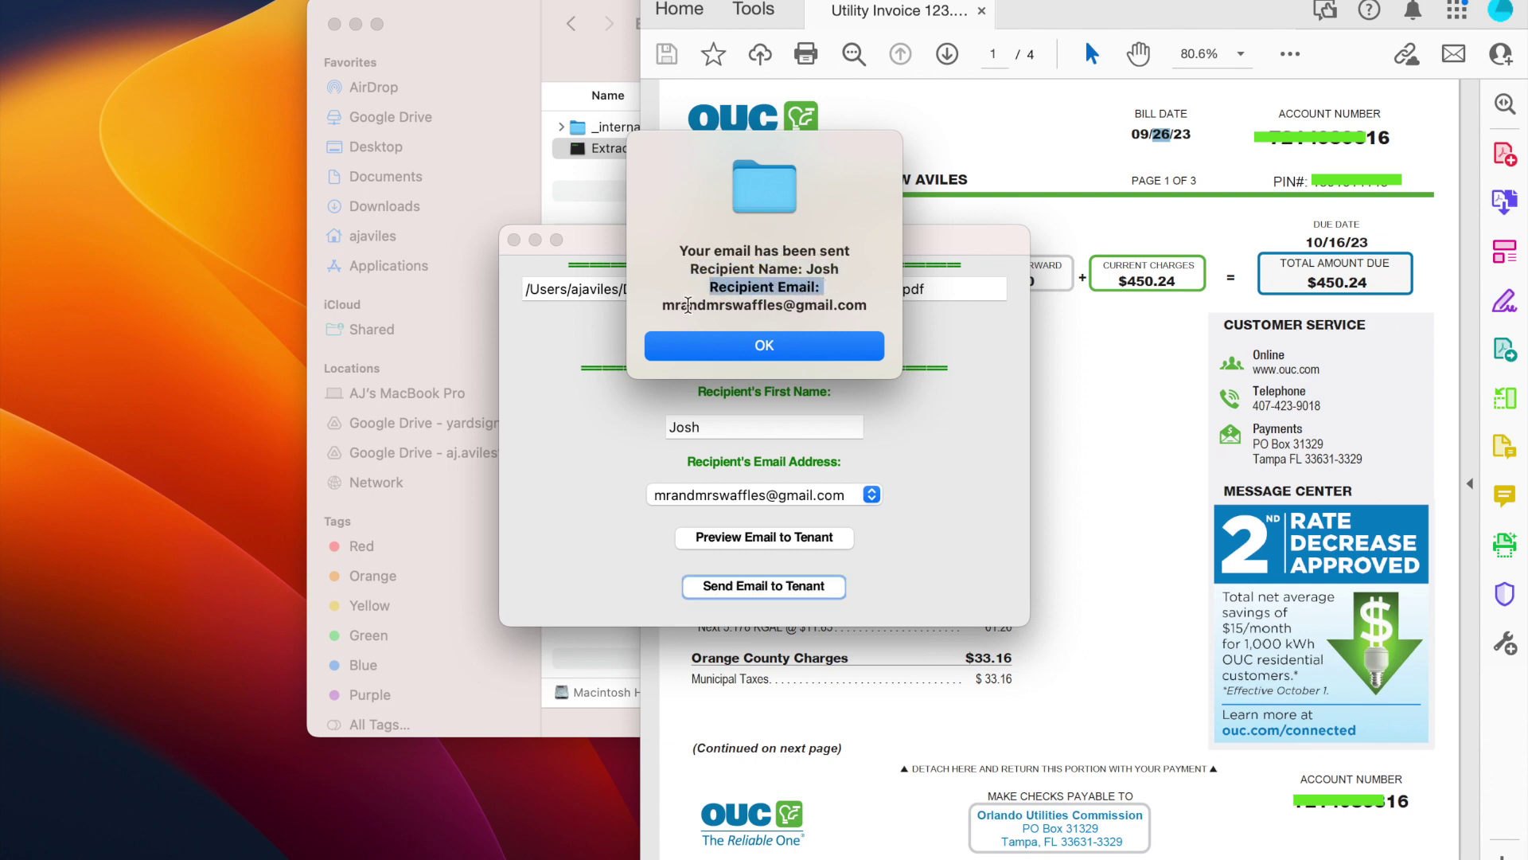
pyautogui.click(786, 348)
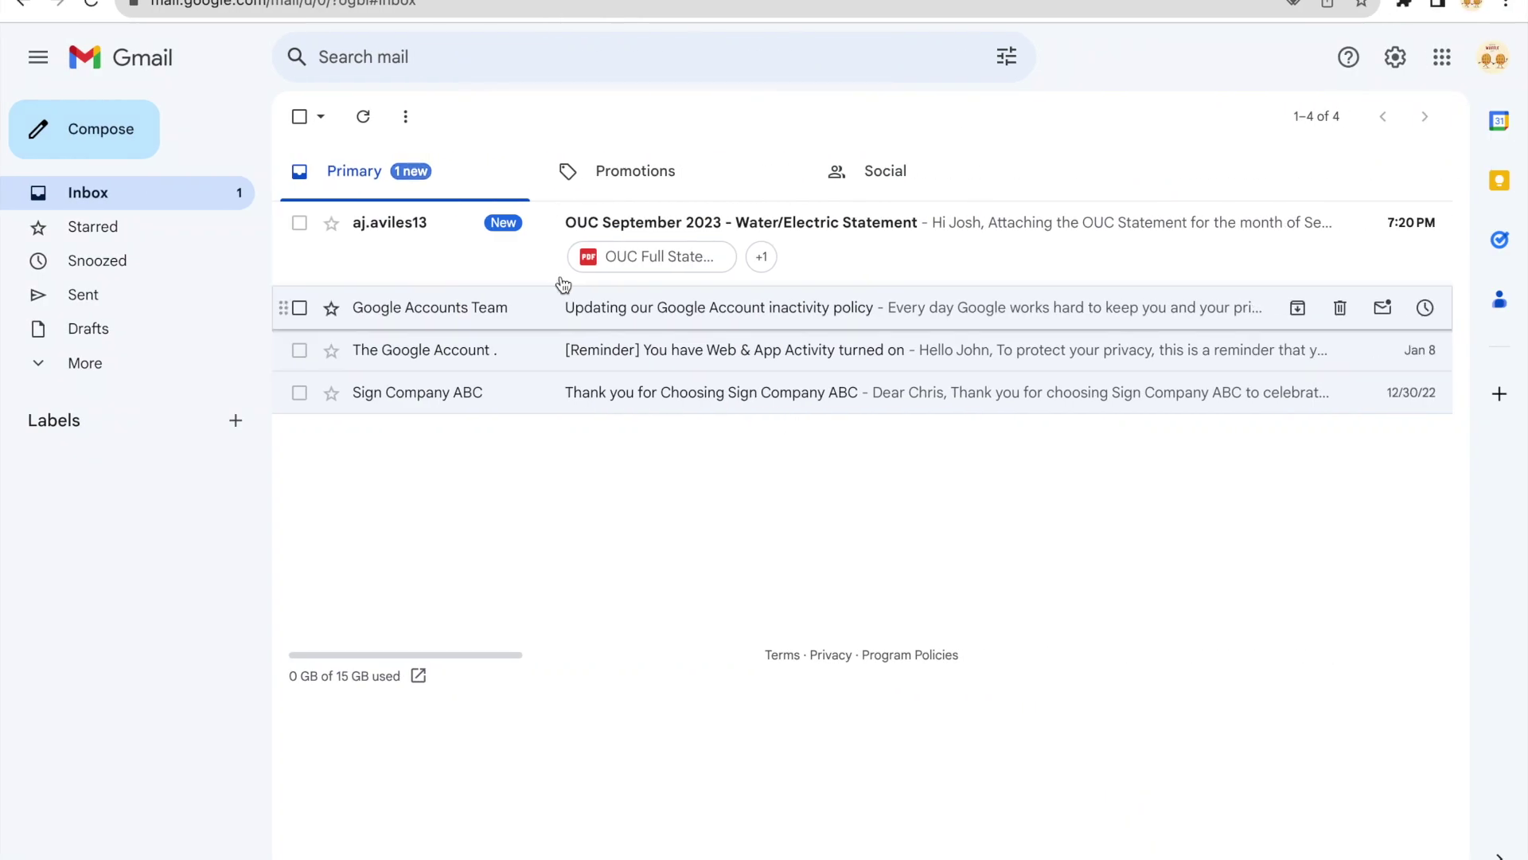
# Open the OUC September 2023 - Water/Electric Statement email and review its subject, $2,437.68 summary and attached PDF
pyautogui.click(491, 270)
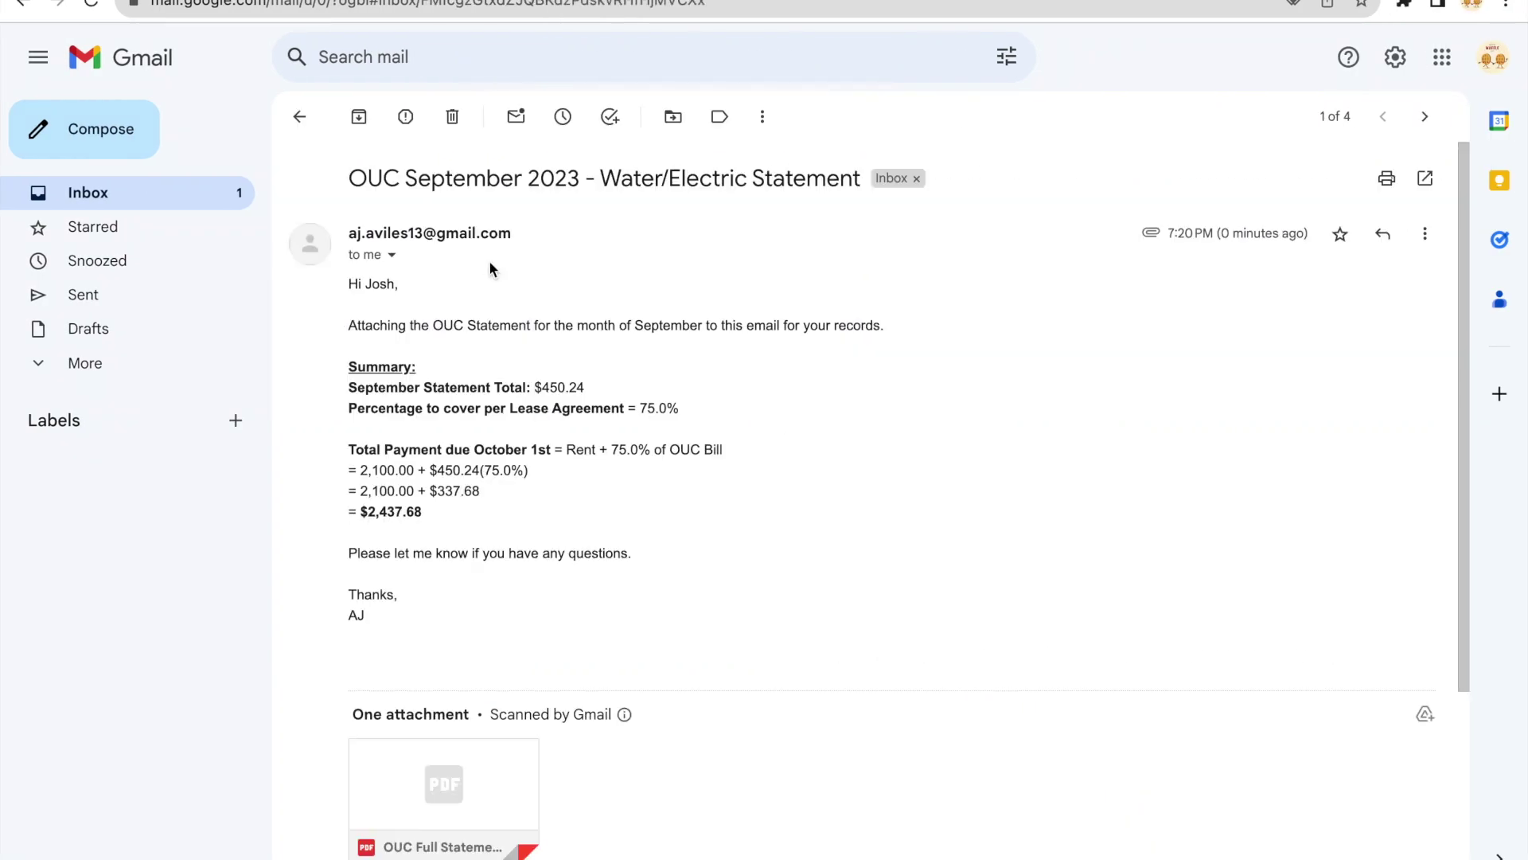
pyautogui.moveTo(350, 178); pyautogui.dragTo(867, 182)
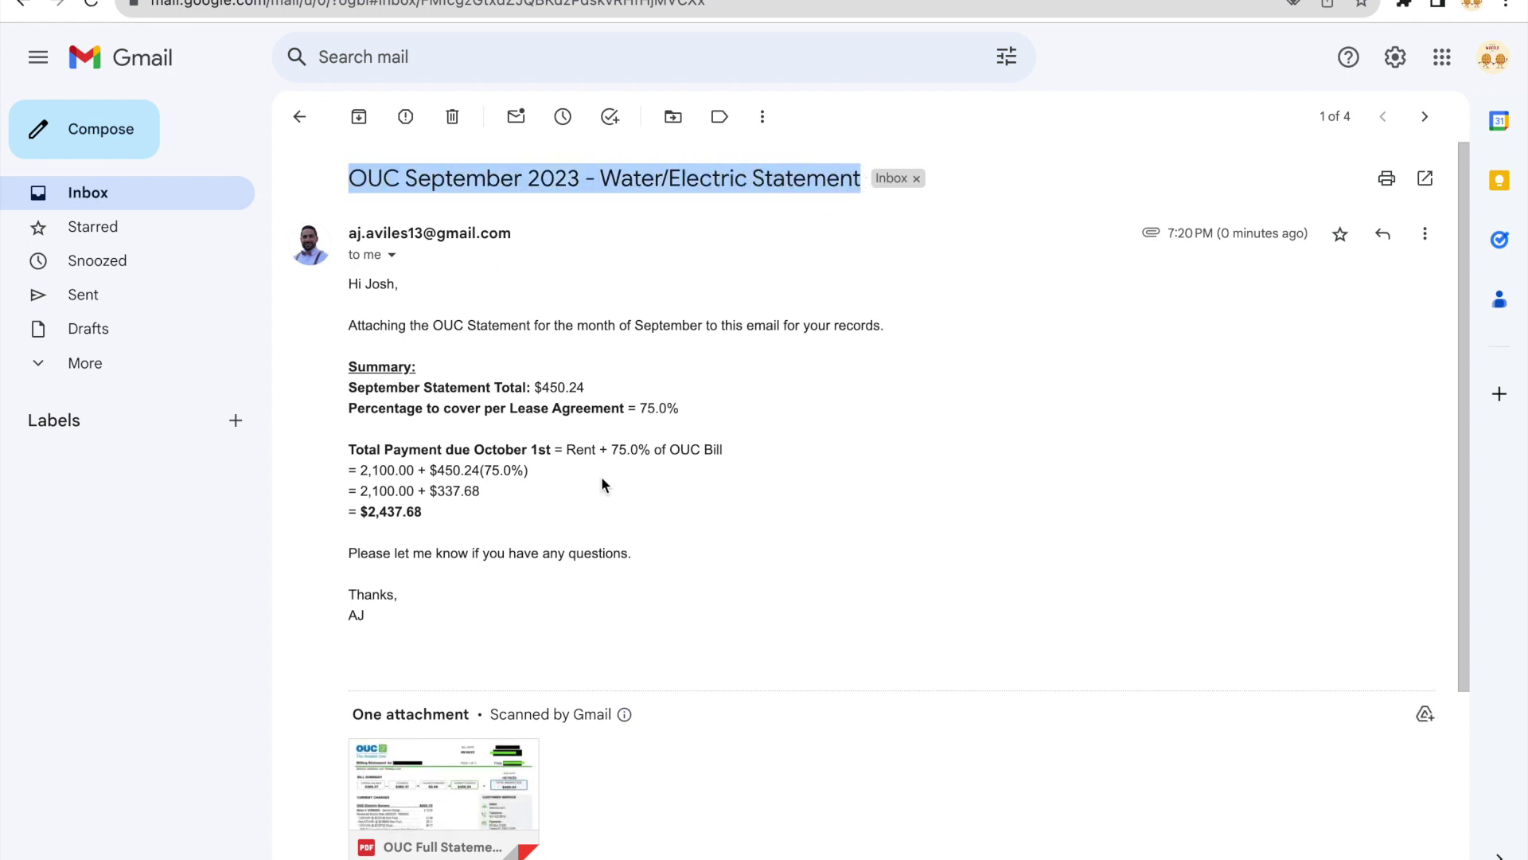
pyautogui.moveTo(401, 615); pyautogui.dragTo(338, 239)
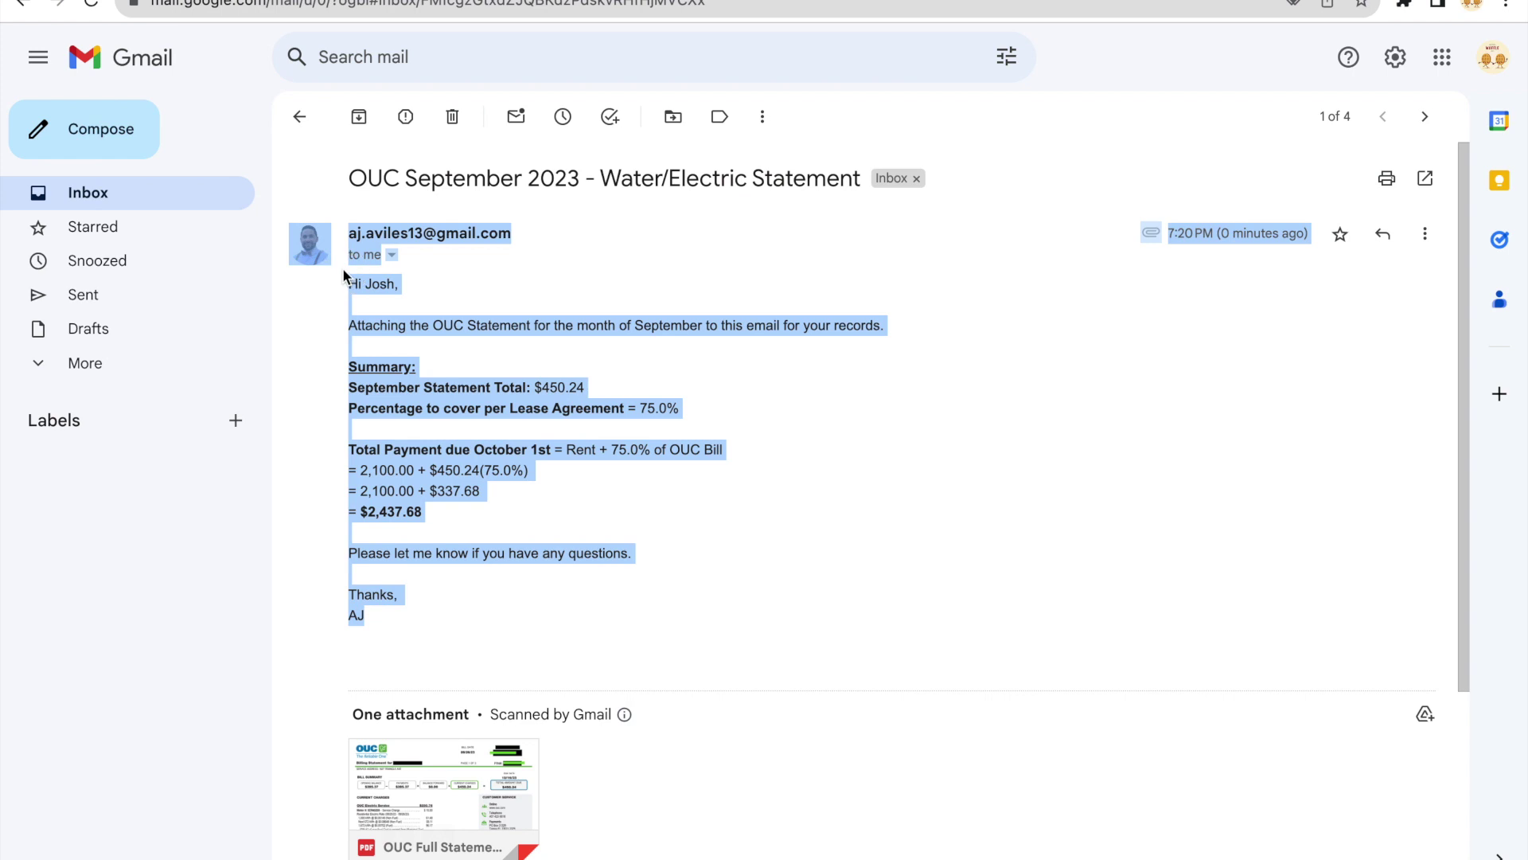
pyautogui.click(411, 609)
pyautogui.scroll(-1, 411, 609)
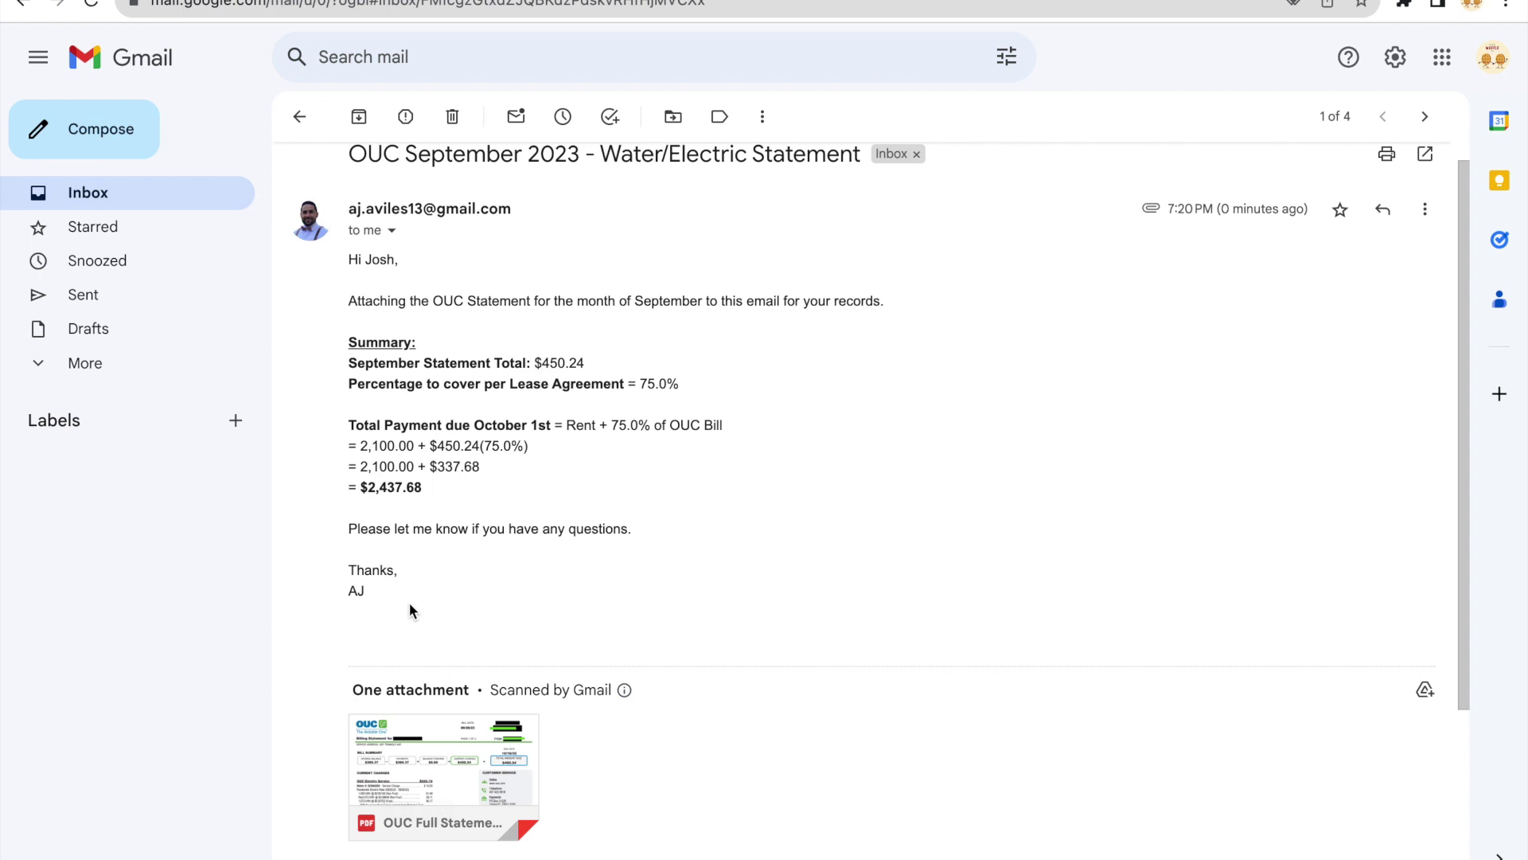
pyautogui.click(510, 790)
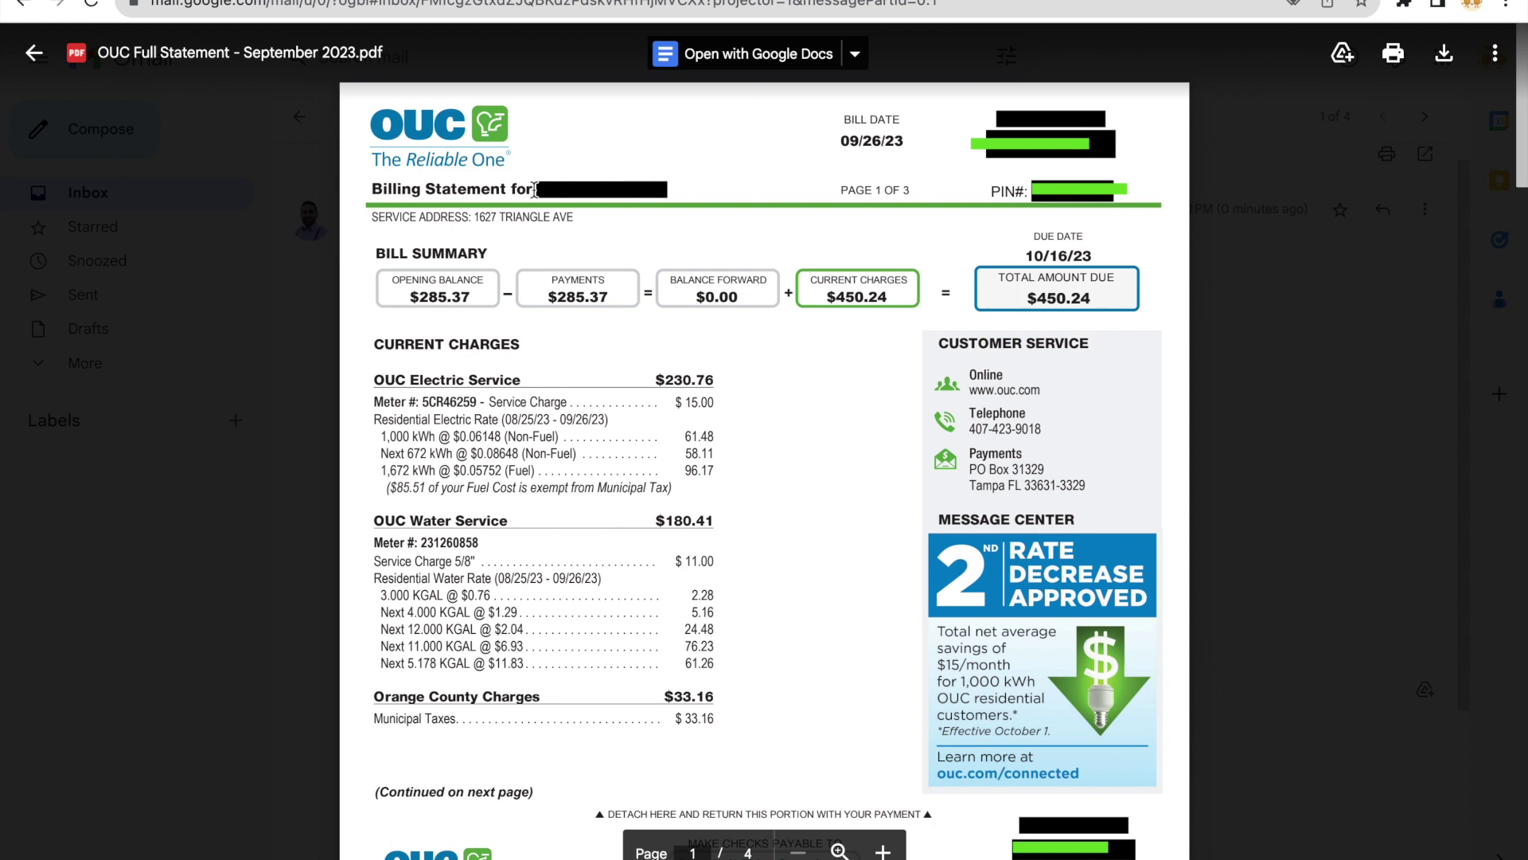
pyautogui.doubleClick(535, 189)
pyautogui.click(1112, 142)
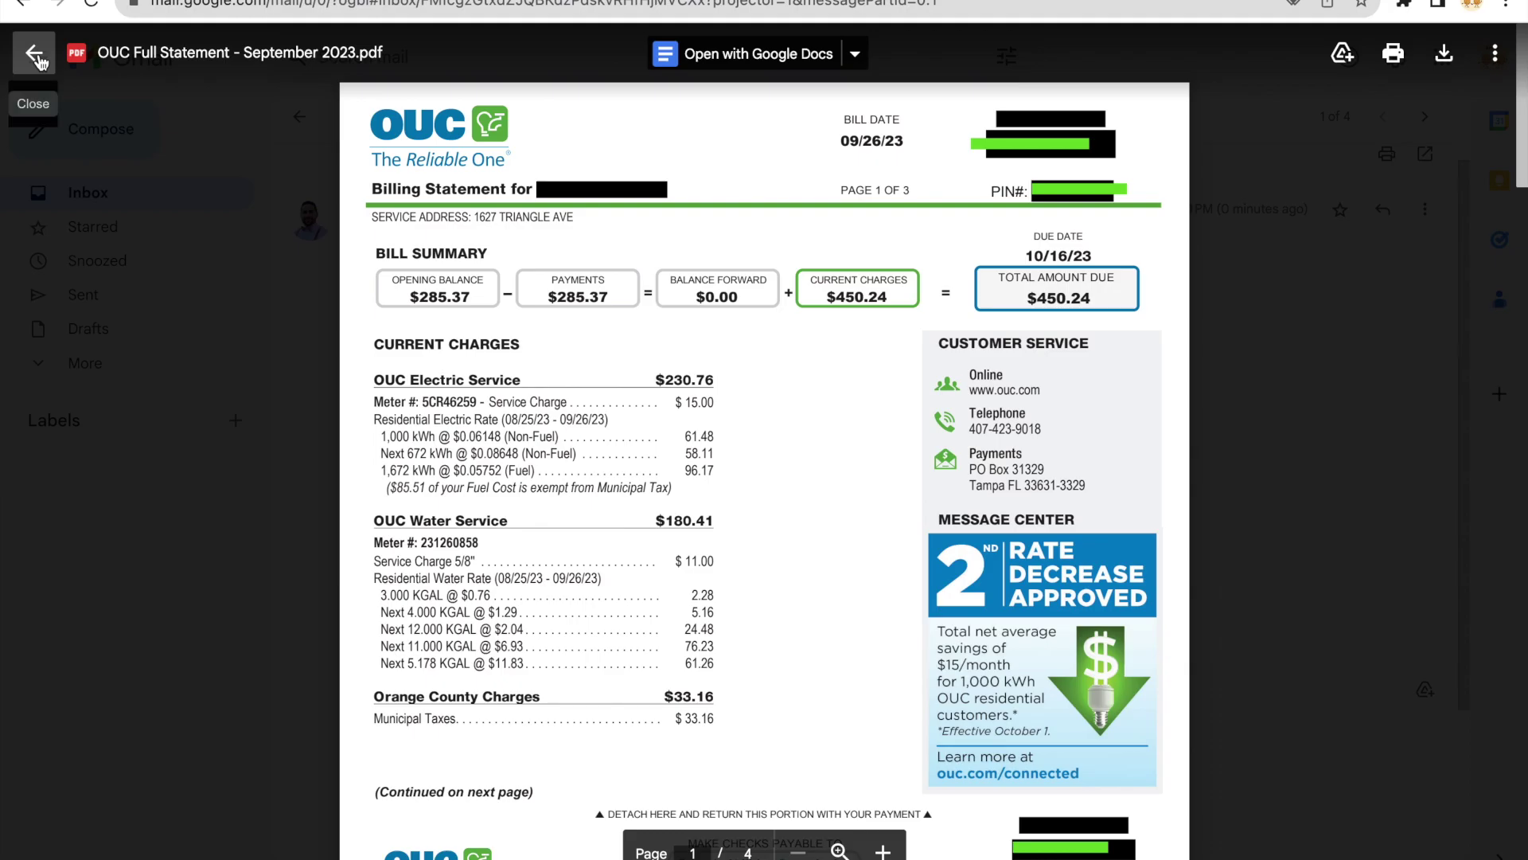
pyautogui.click(33, 53)
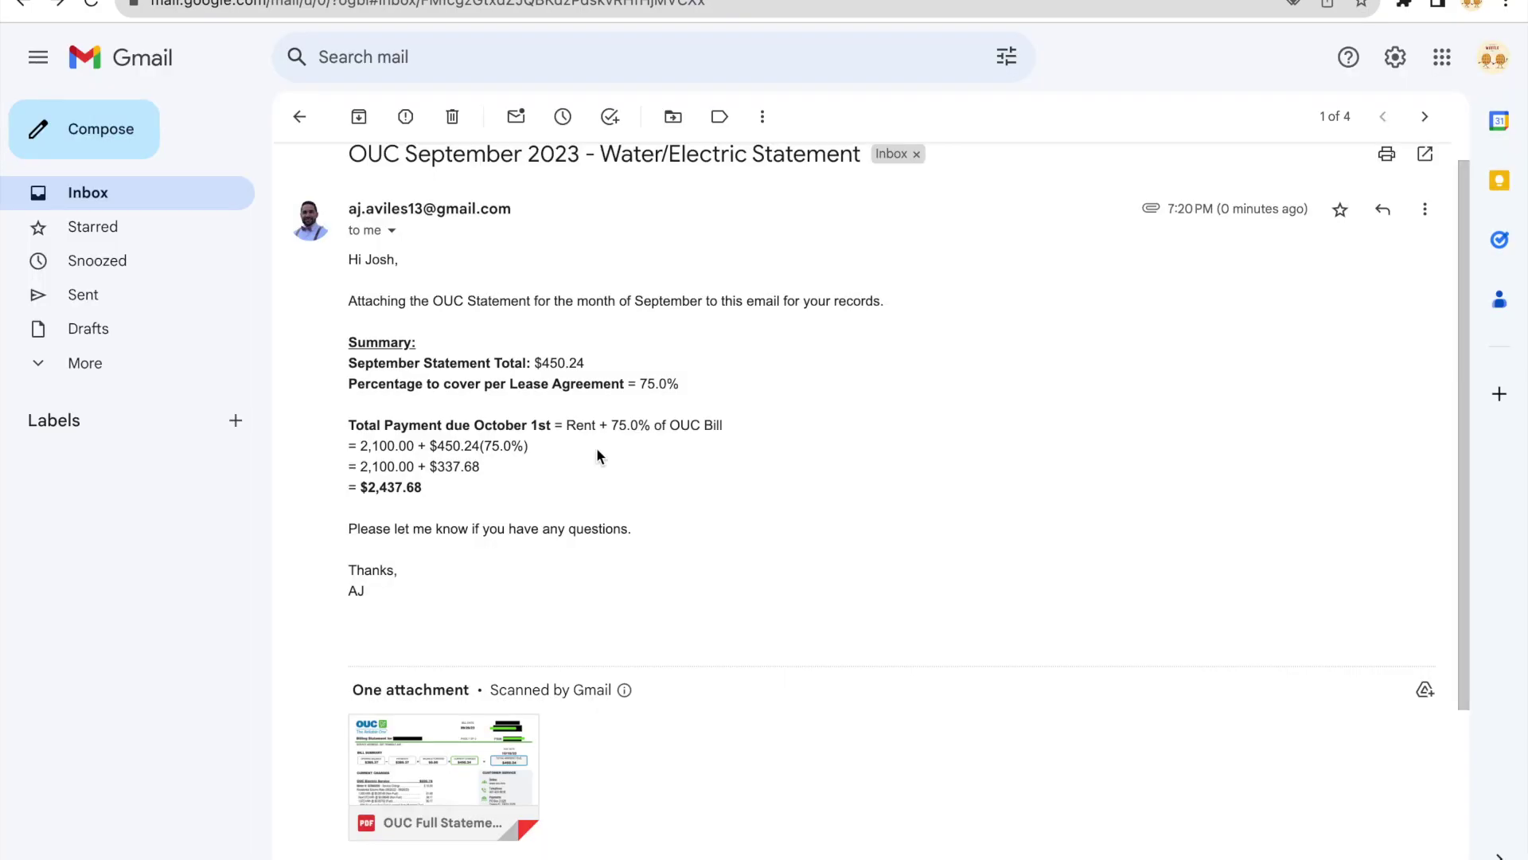